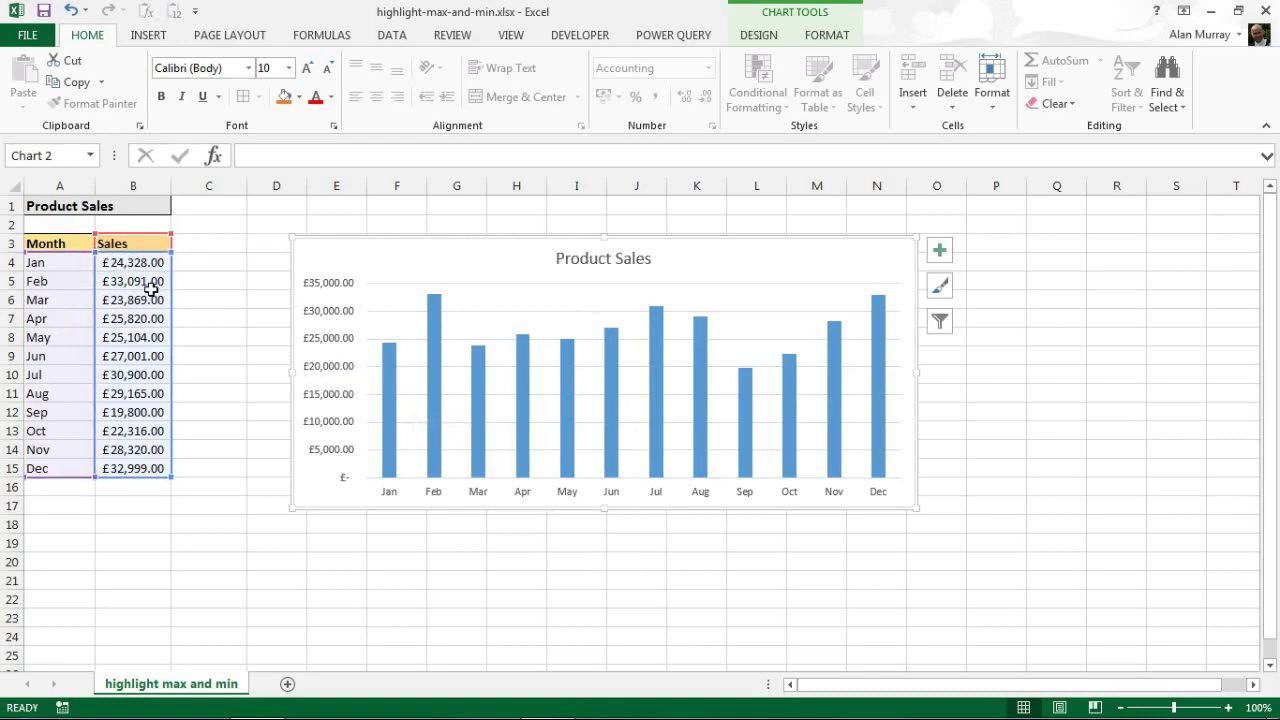
Step: Enter the heading "Max & Min" in cell C3, beside the Sales heading
drag(212, 246, 228, 471)
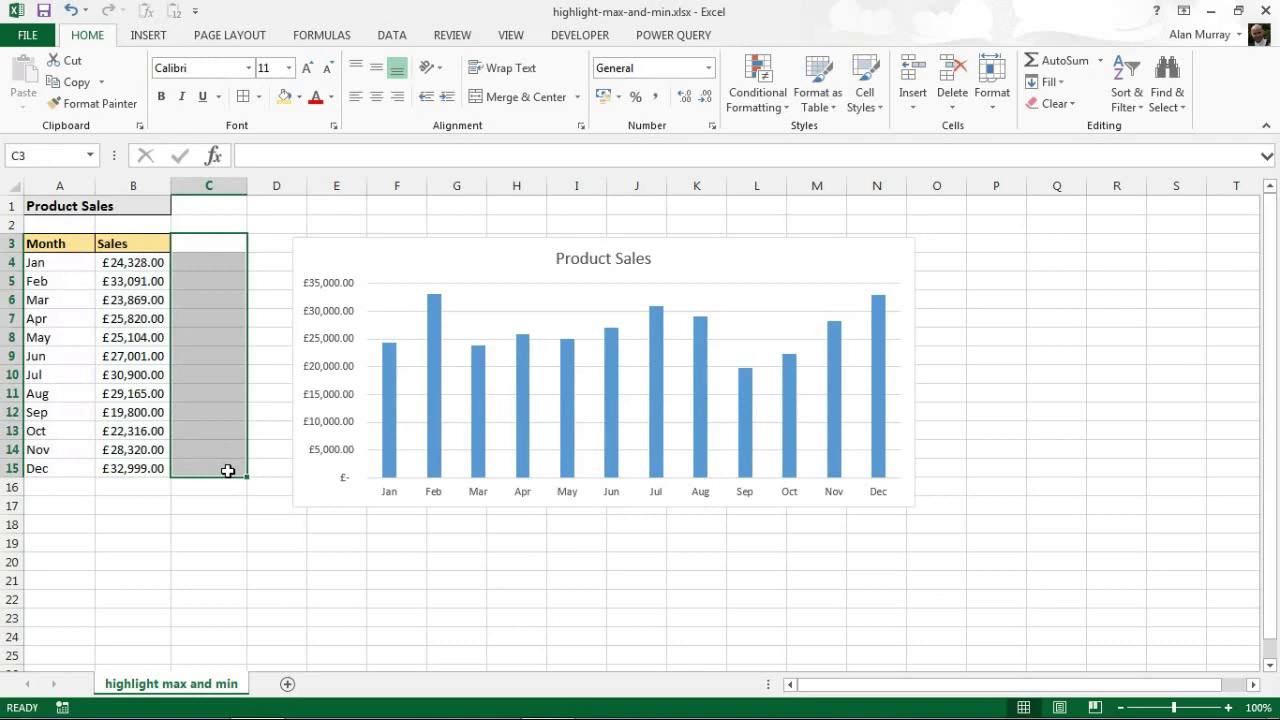
click(213, 246)
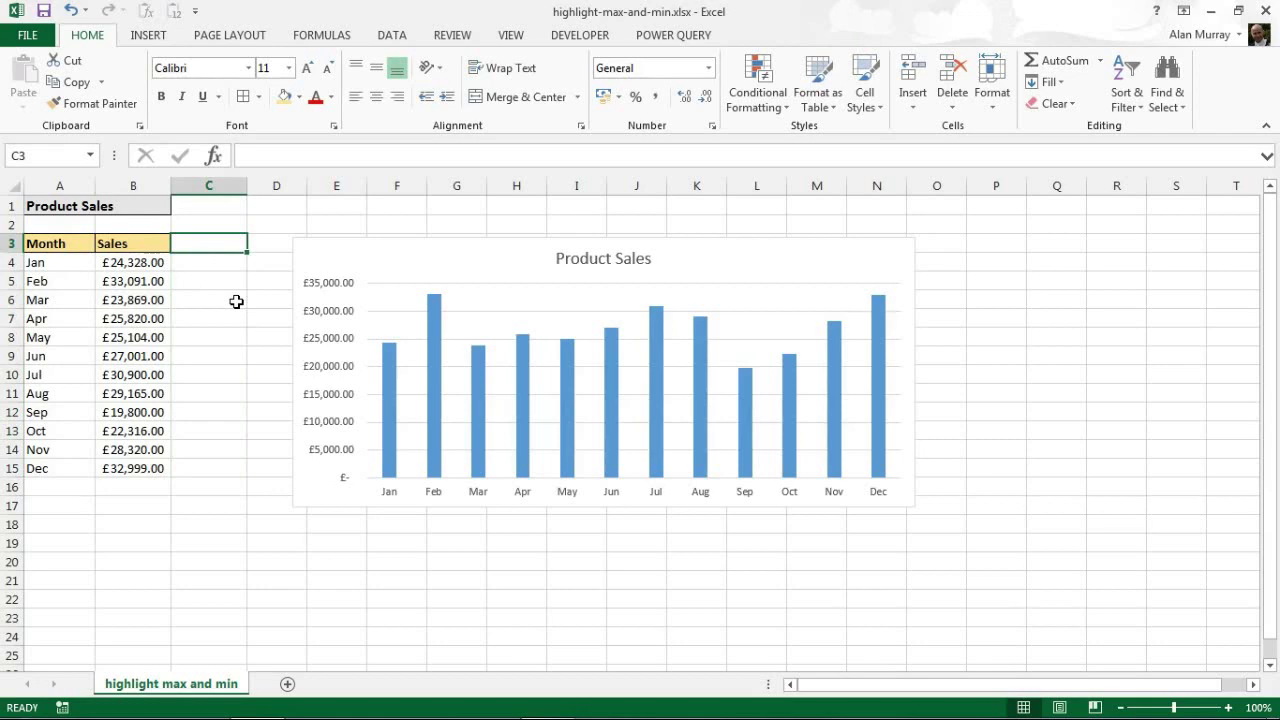
text(Ma)
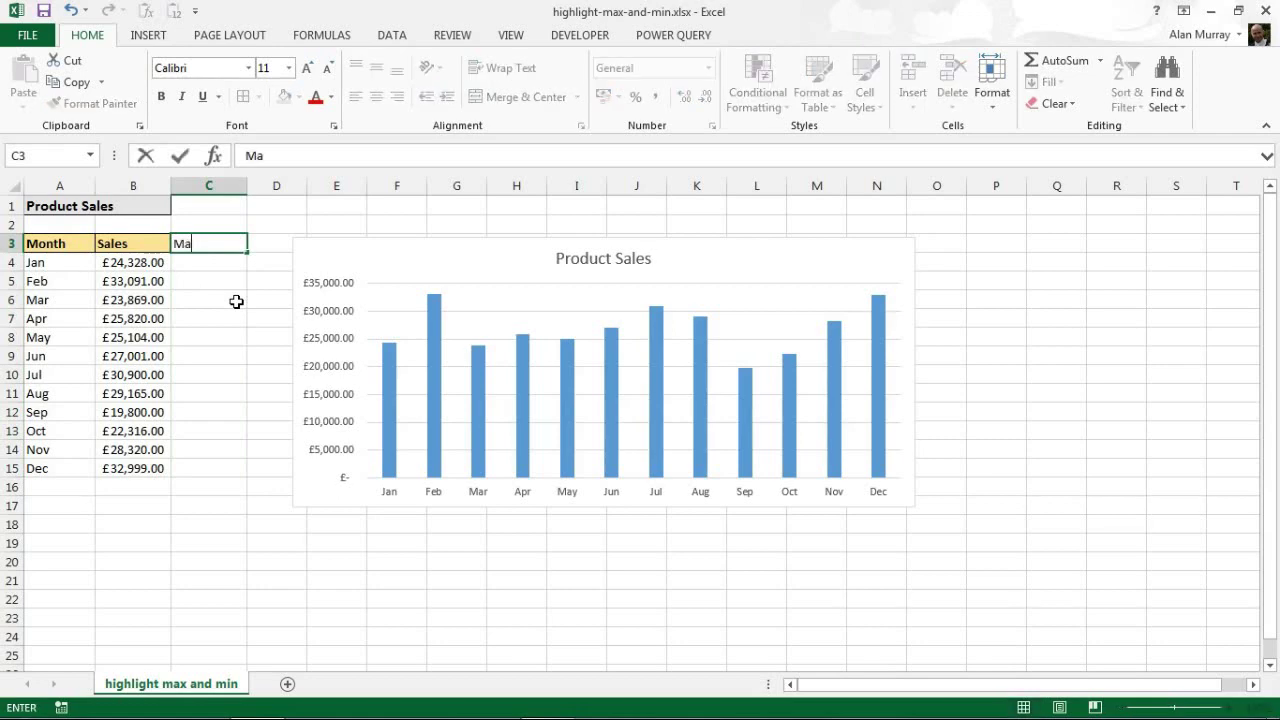
text(x &Min)
key(F2)
key(Left)
key(Left)
key(Left)
key(Return)
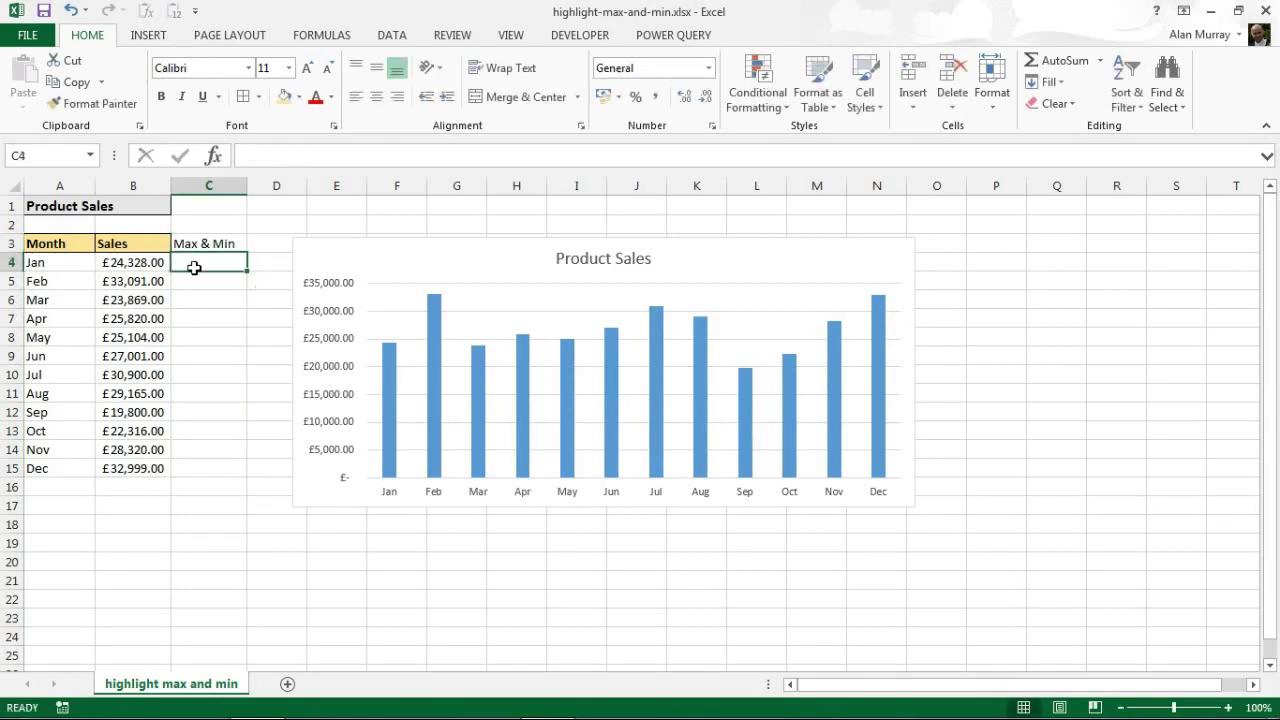
Step: Copy the formatting of the Sales heading in B3 to the heading in C3
click(141, 244)
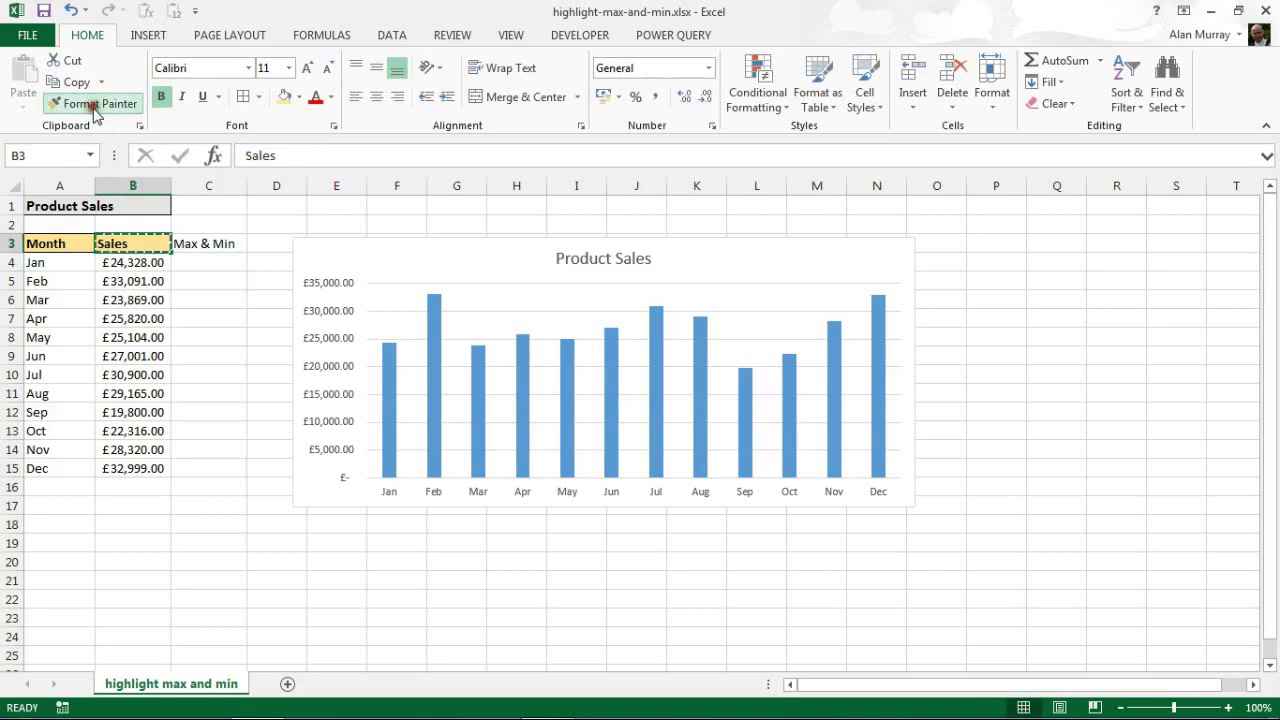
click(99, 104)
click(206, 243)
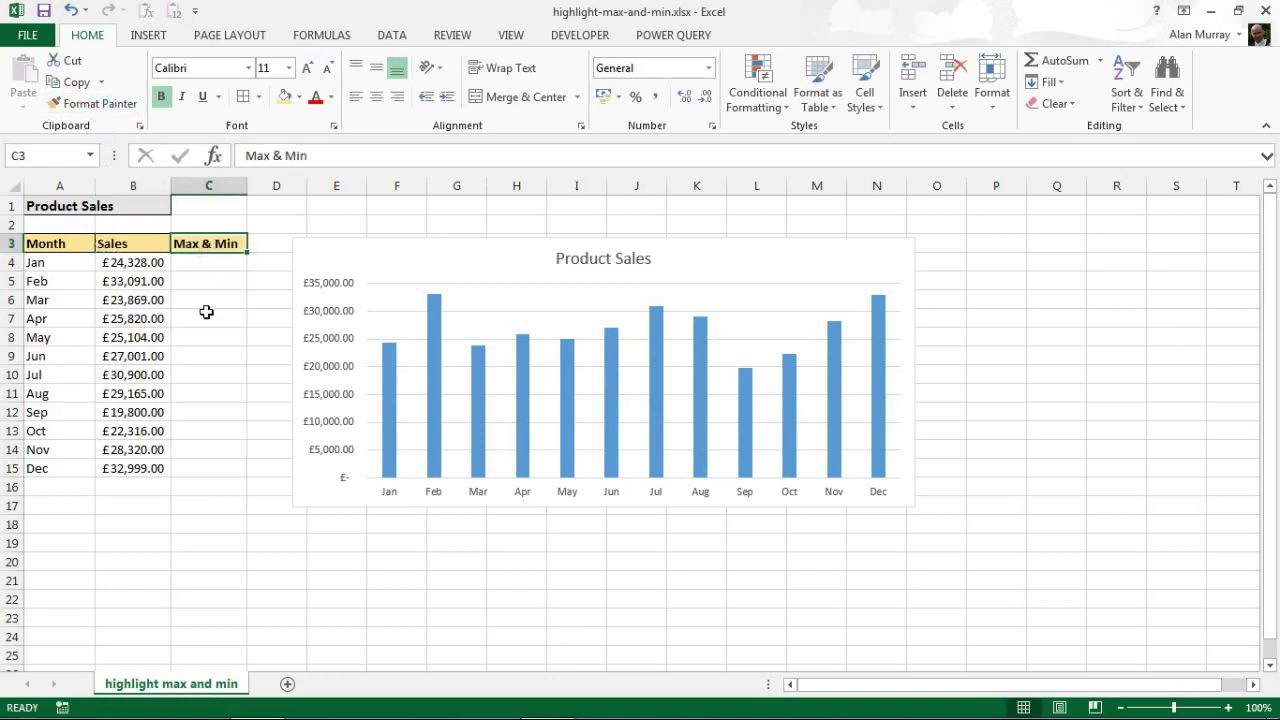
click(206, 314)
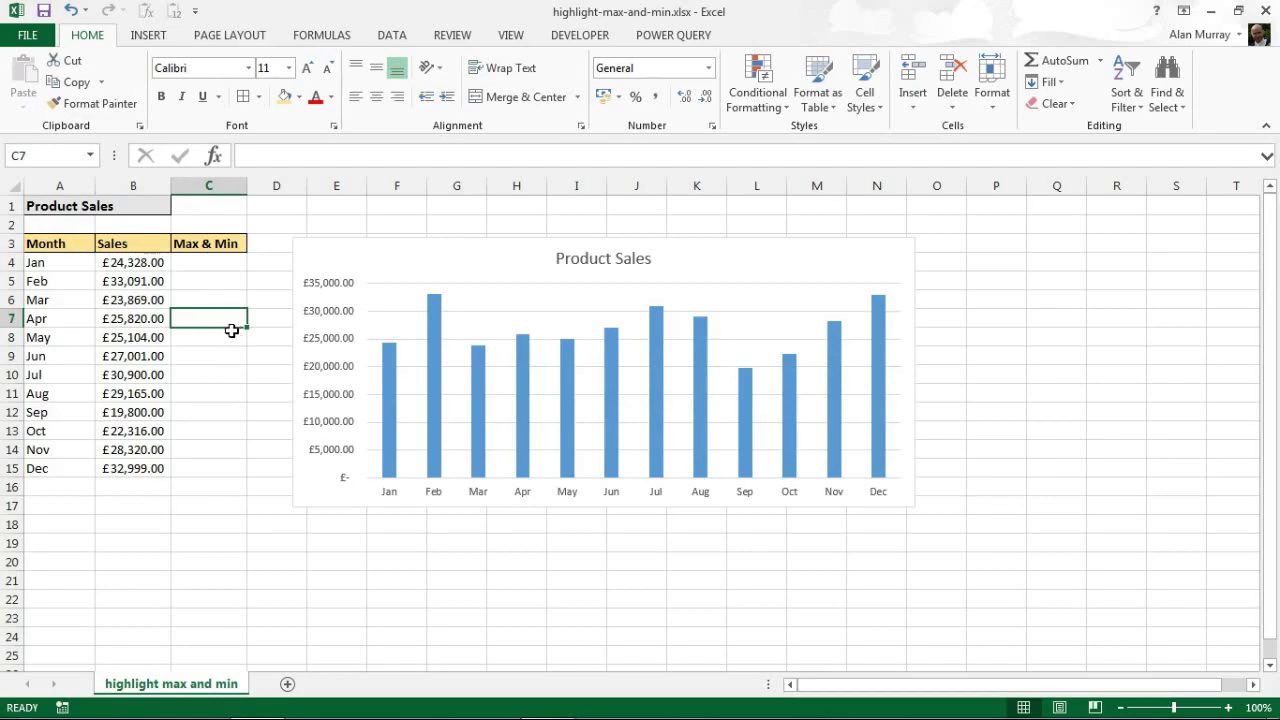
Step: Move the Product Sales chart further right so that its left edge sits at column H
scroll(231, 329, up, 3)
scroll(231, 329, up, 2)
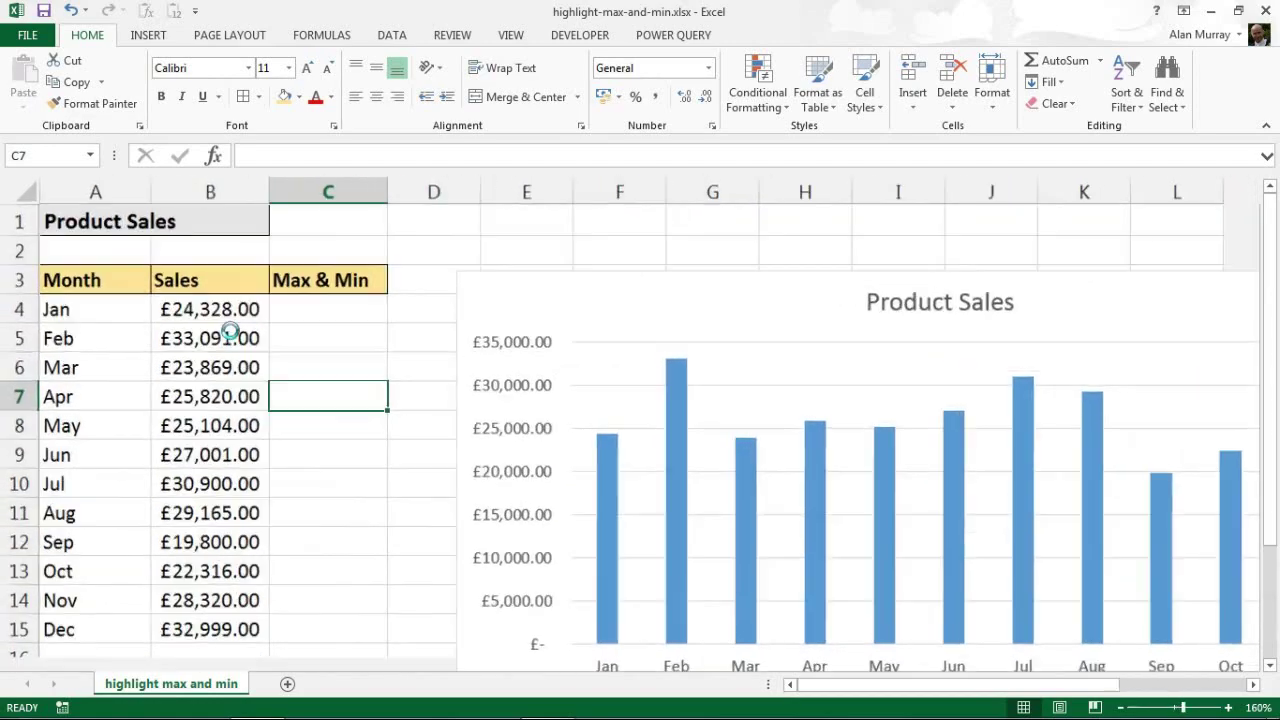
scroll(237, 337, up, 1)
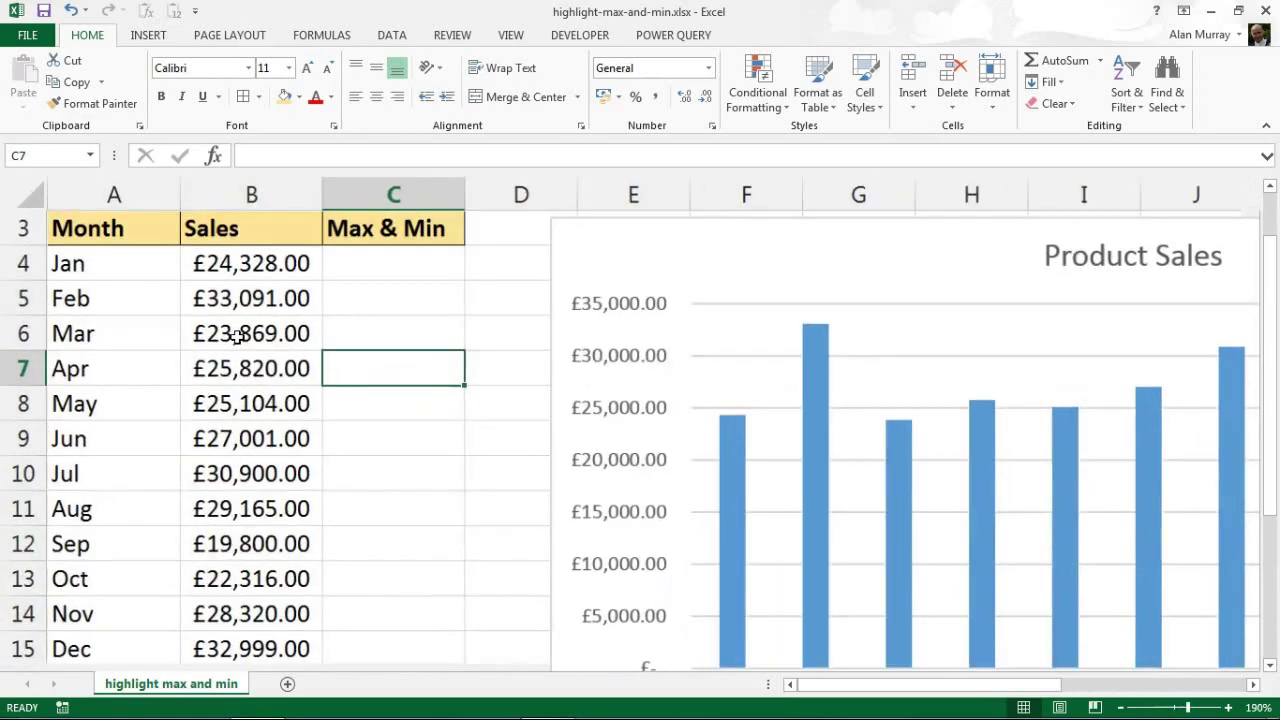
click(416, 272)
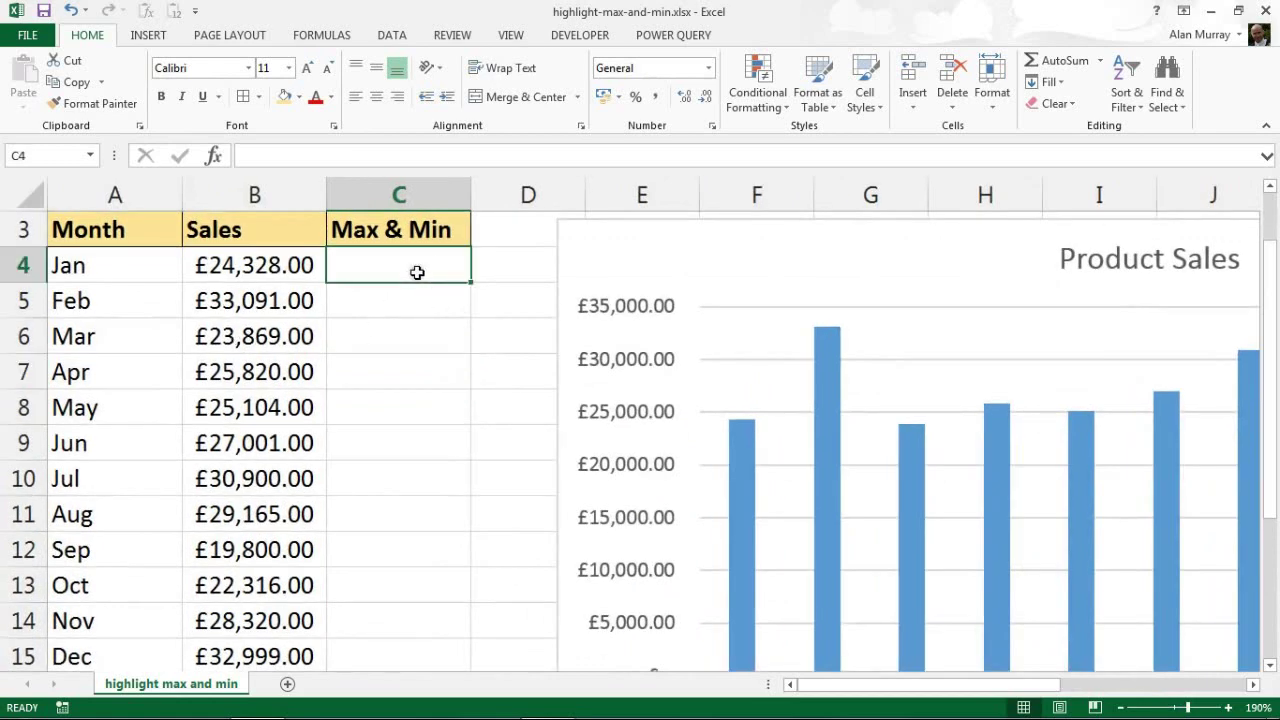
drag(580, 240, 951, 257)
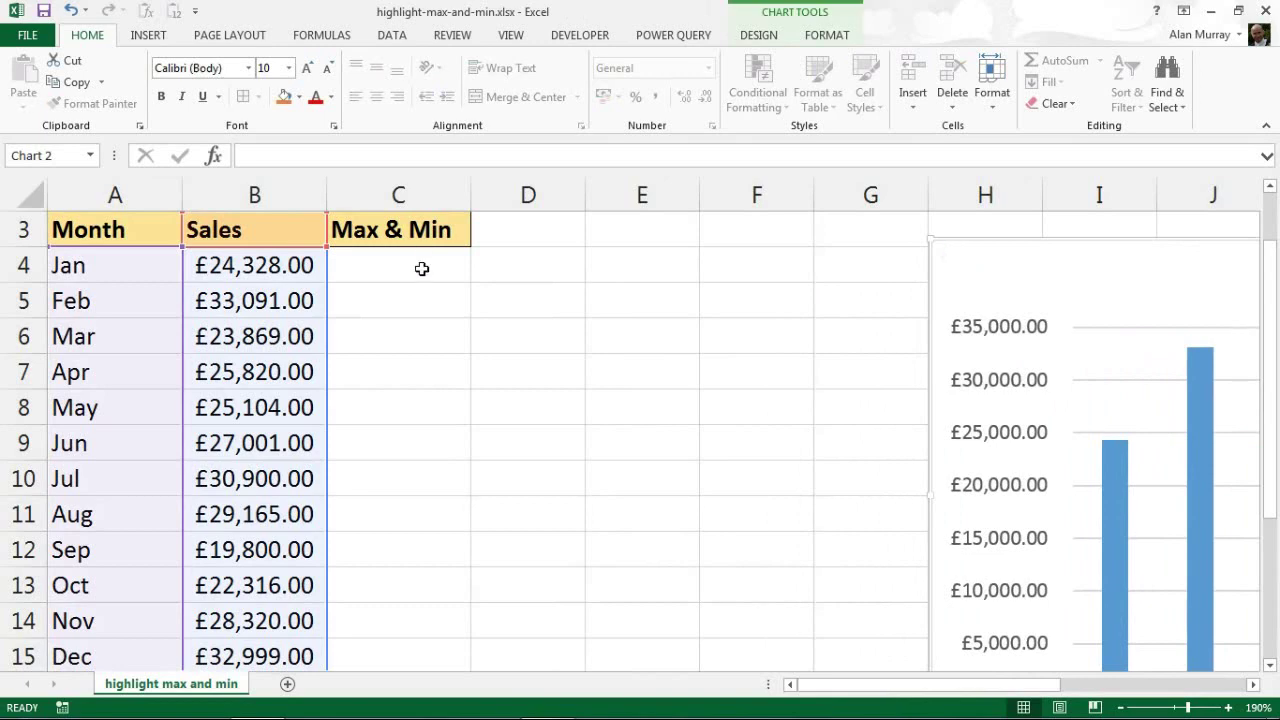
Step: Begin a formula in C4 with an IF function whose logical test is a nested OR function
click(423, 268)
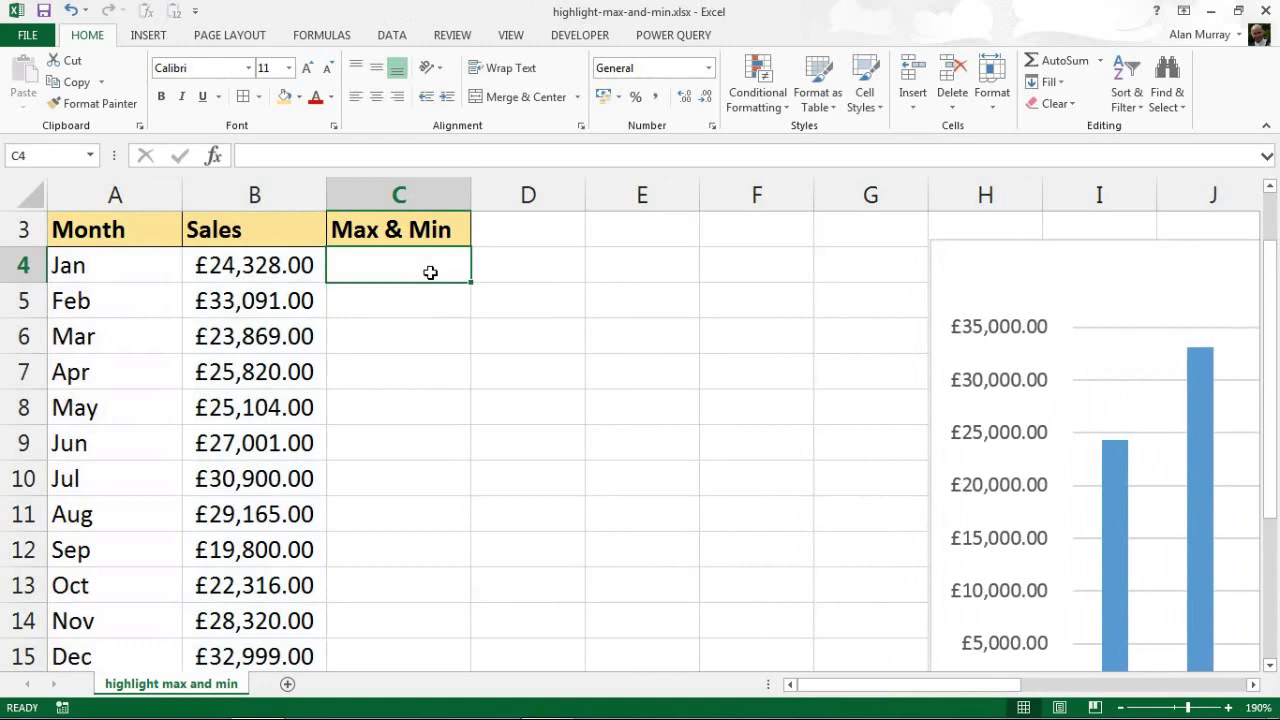
click(302, 276)
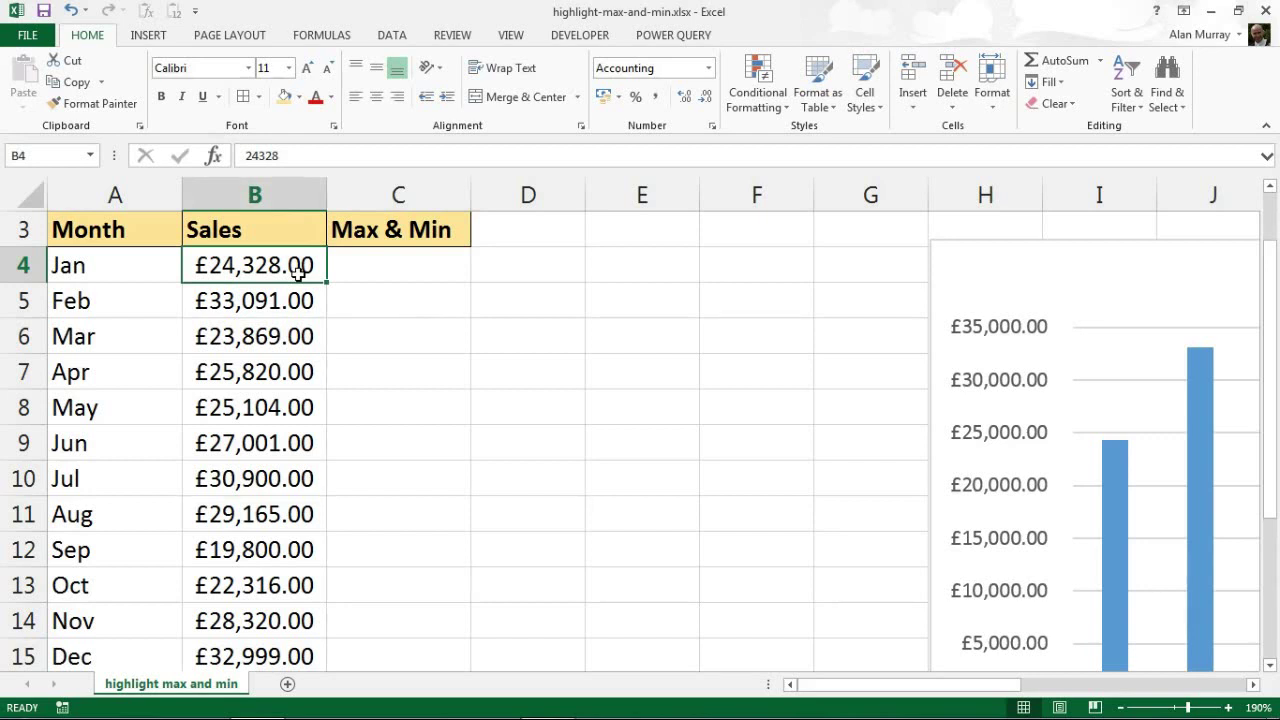
click(422, 274)
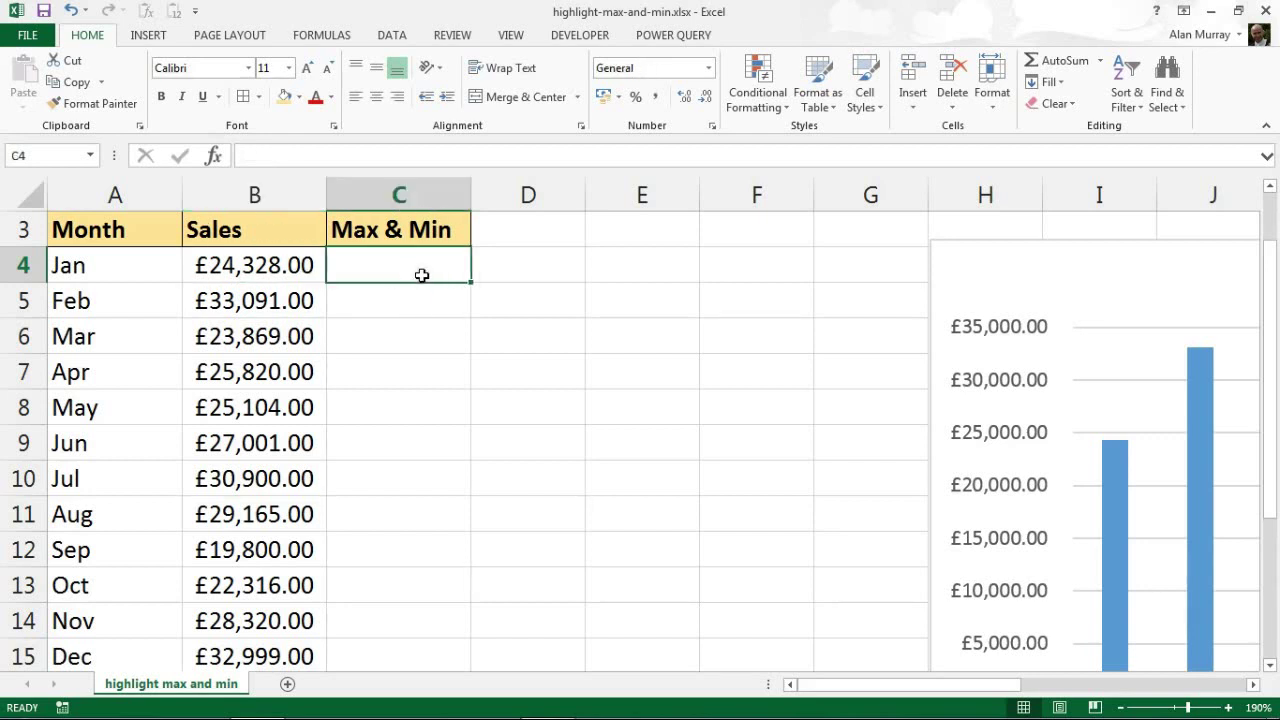
text(=if)
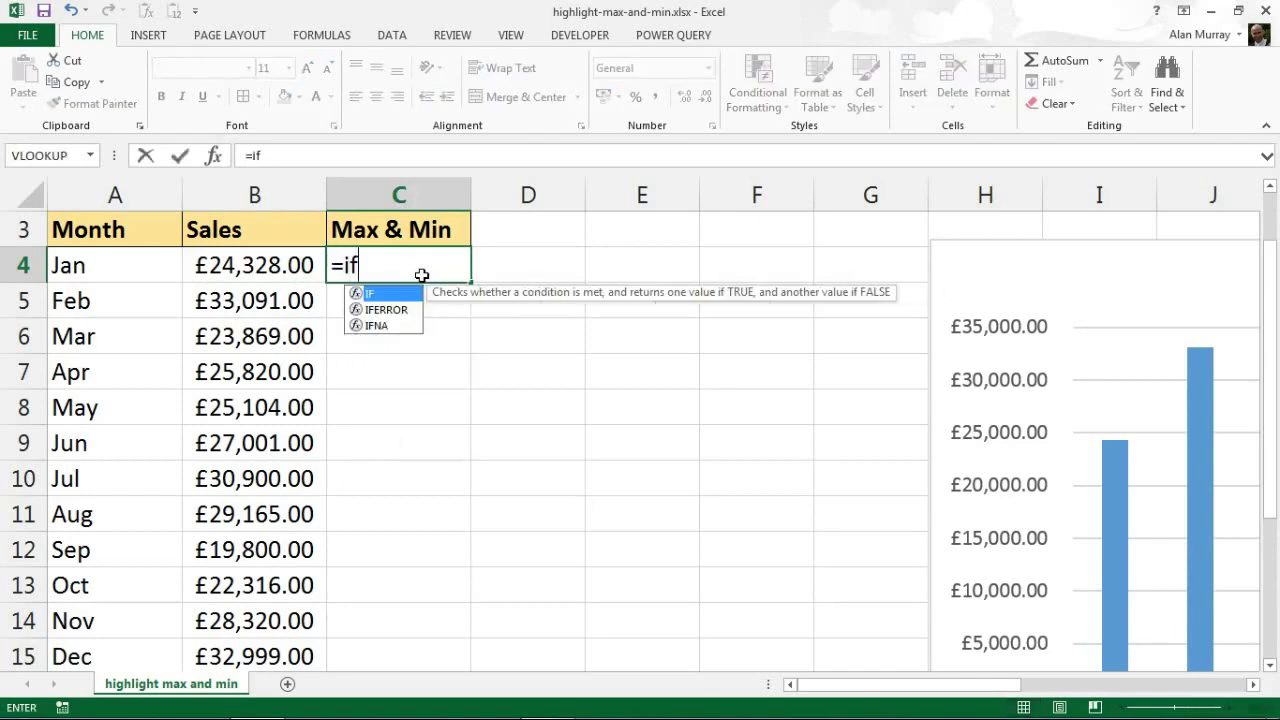
text(()
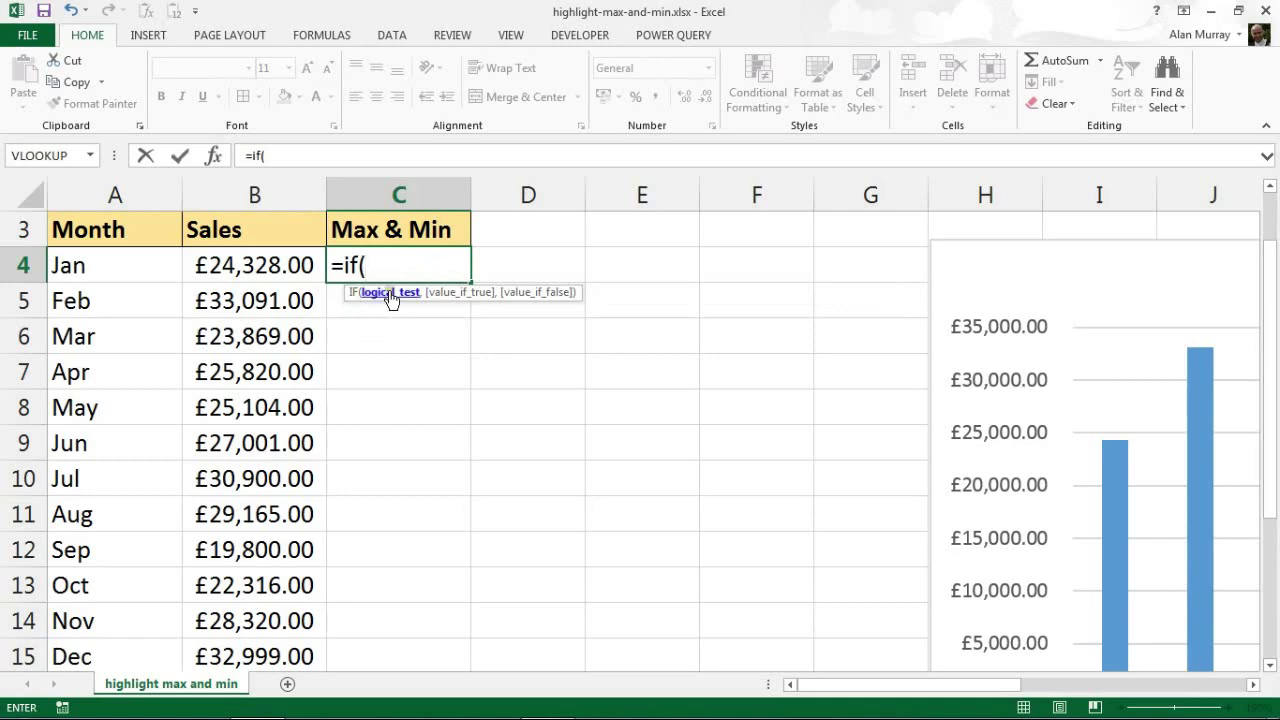
text(or)
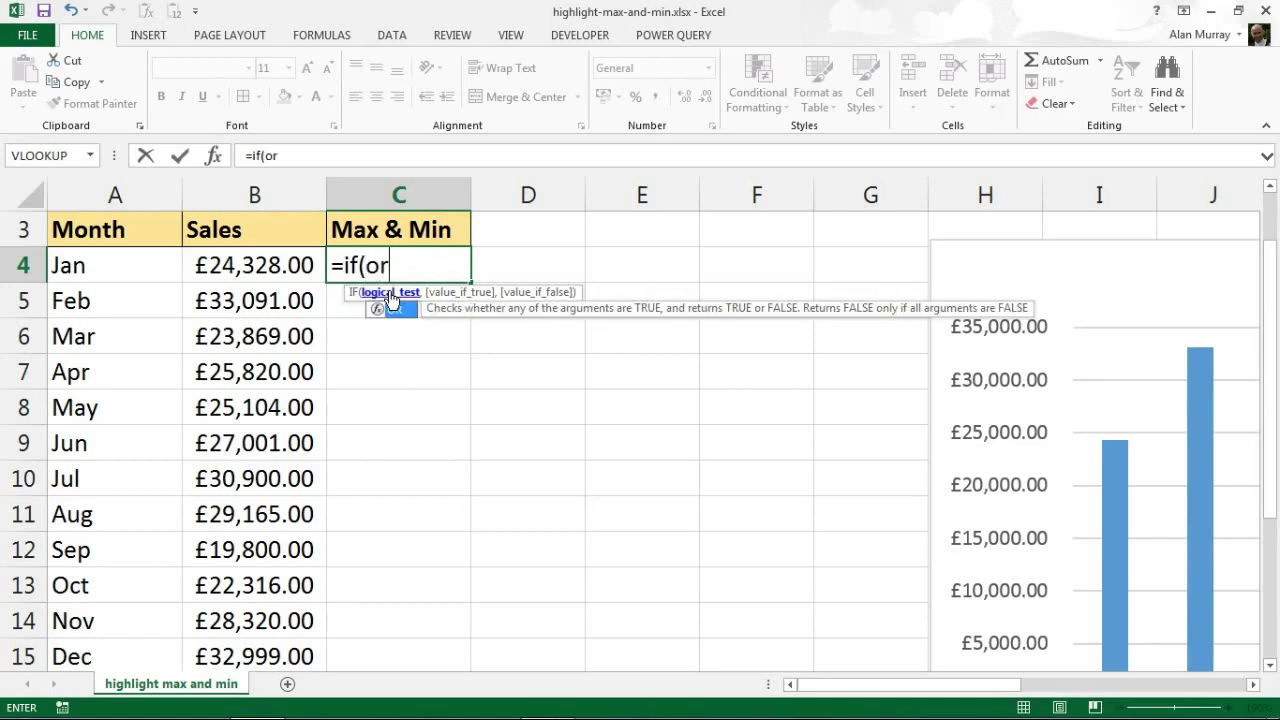
text(()
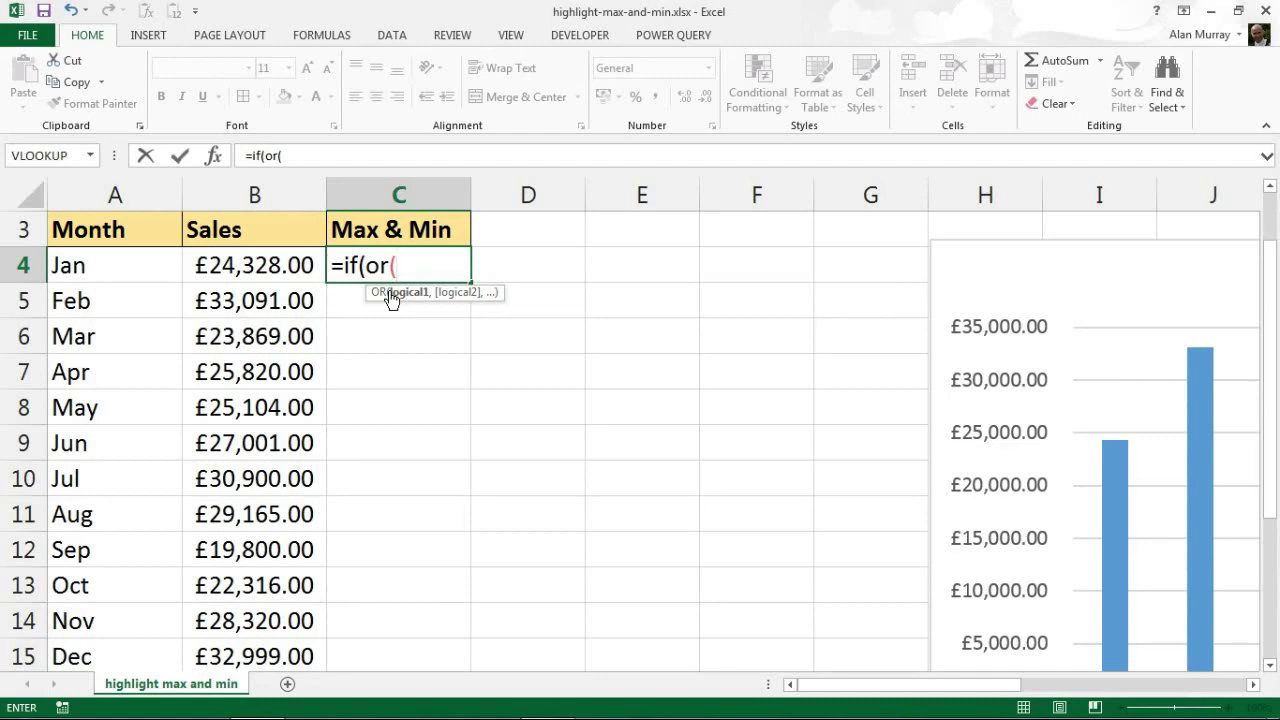
Step: Add B4=max($B$4:$B$15) as the first OR condition, with the range made absolute
click(277, 268)
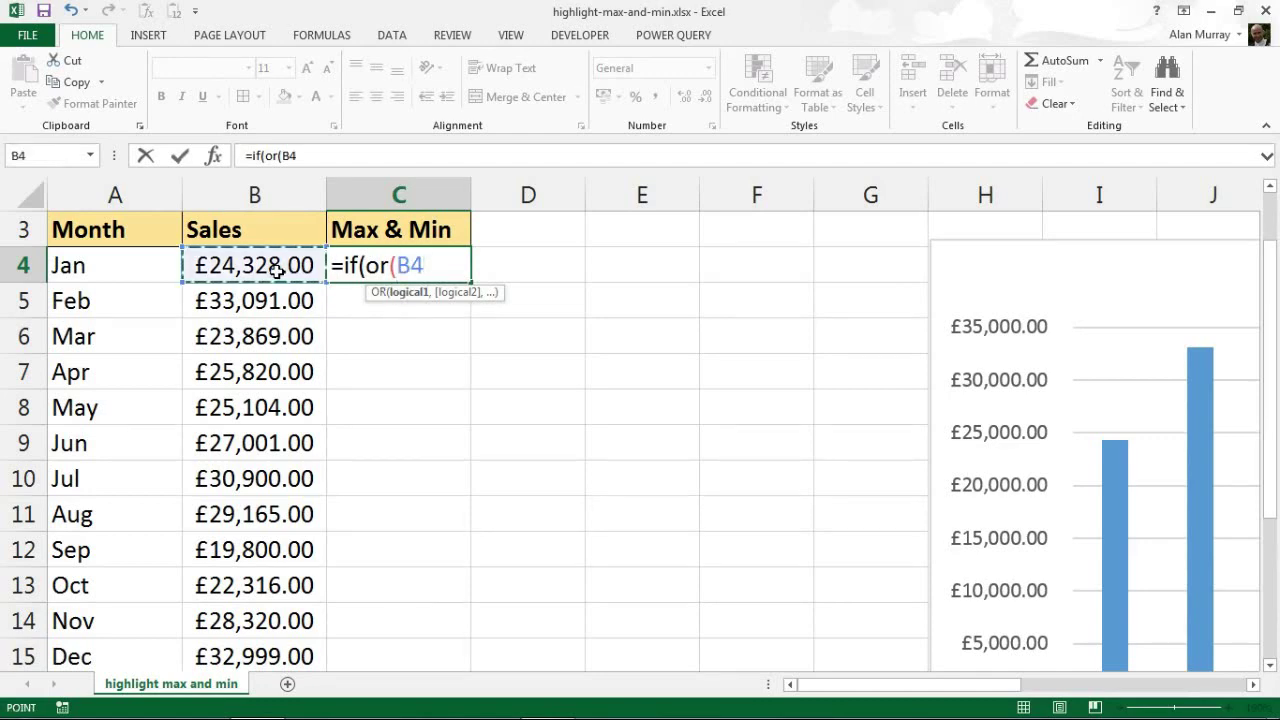
text(=)
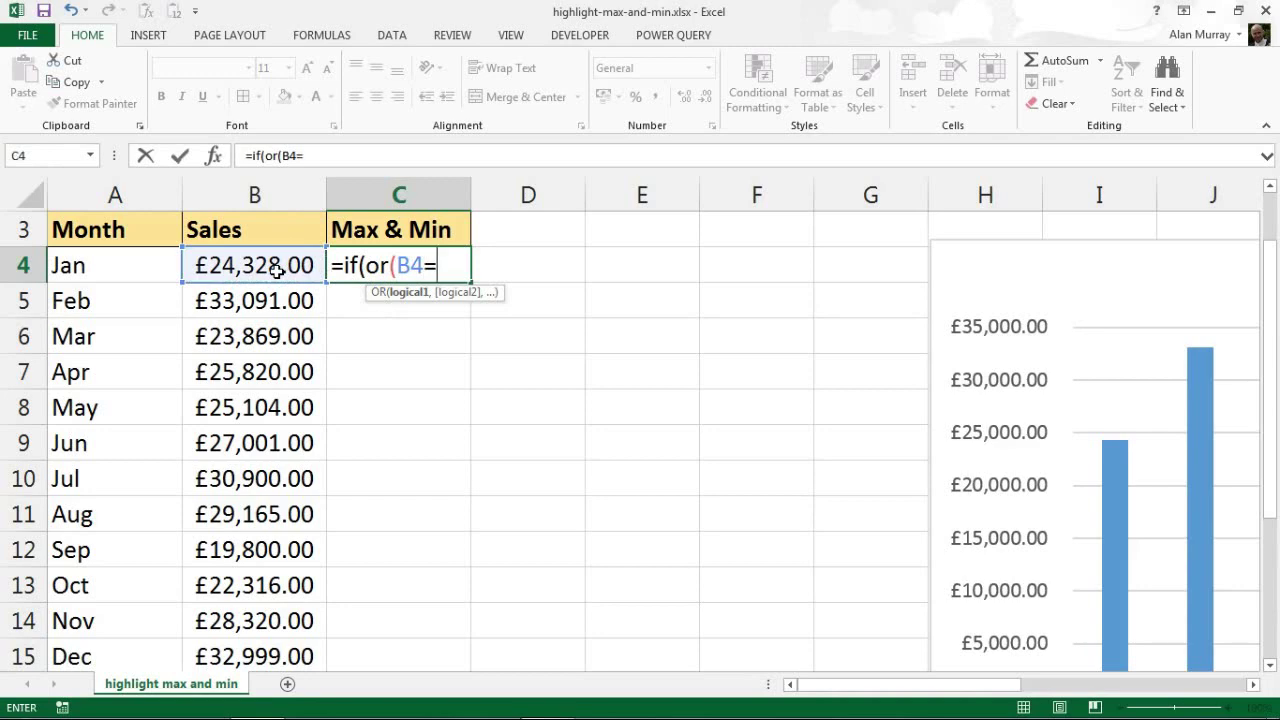
text(max)
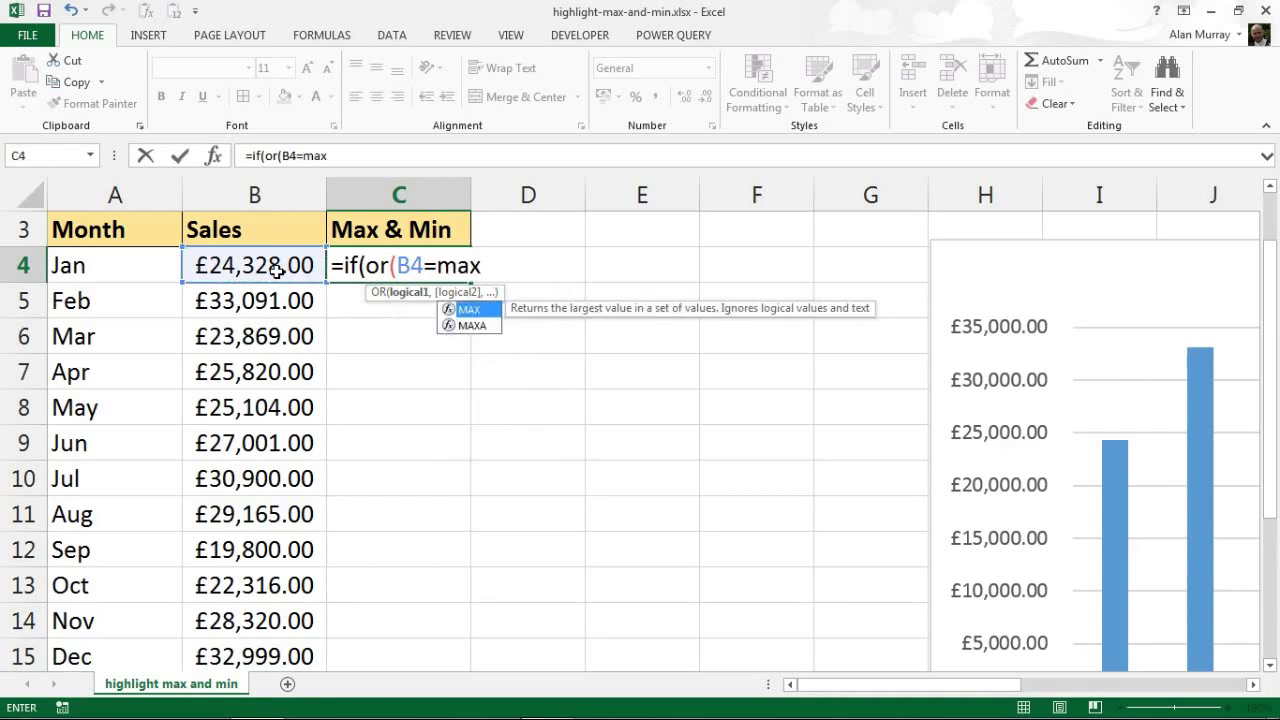
text(()
drag(280, 278, 288, 680)
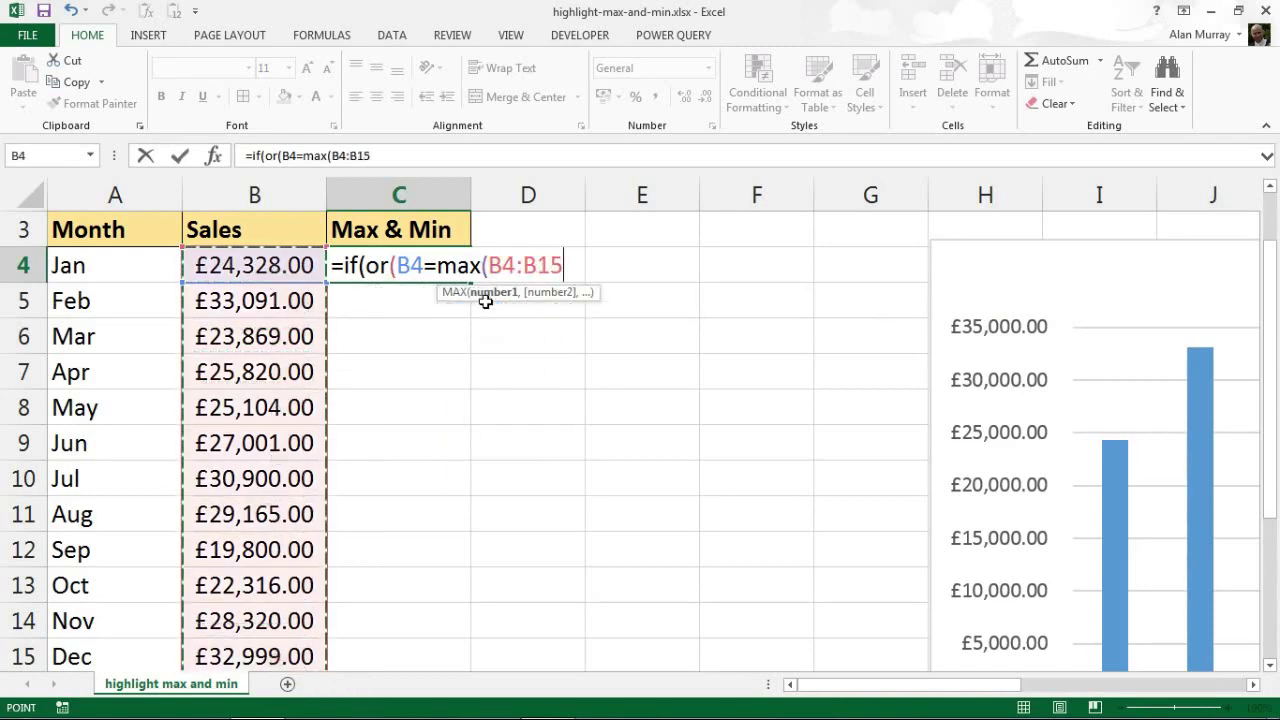
key(F4)
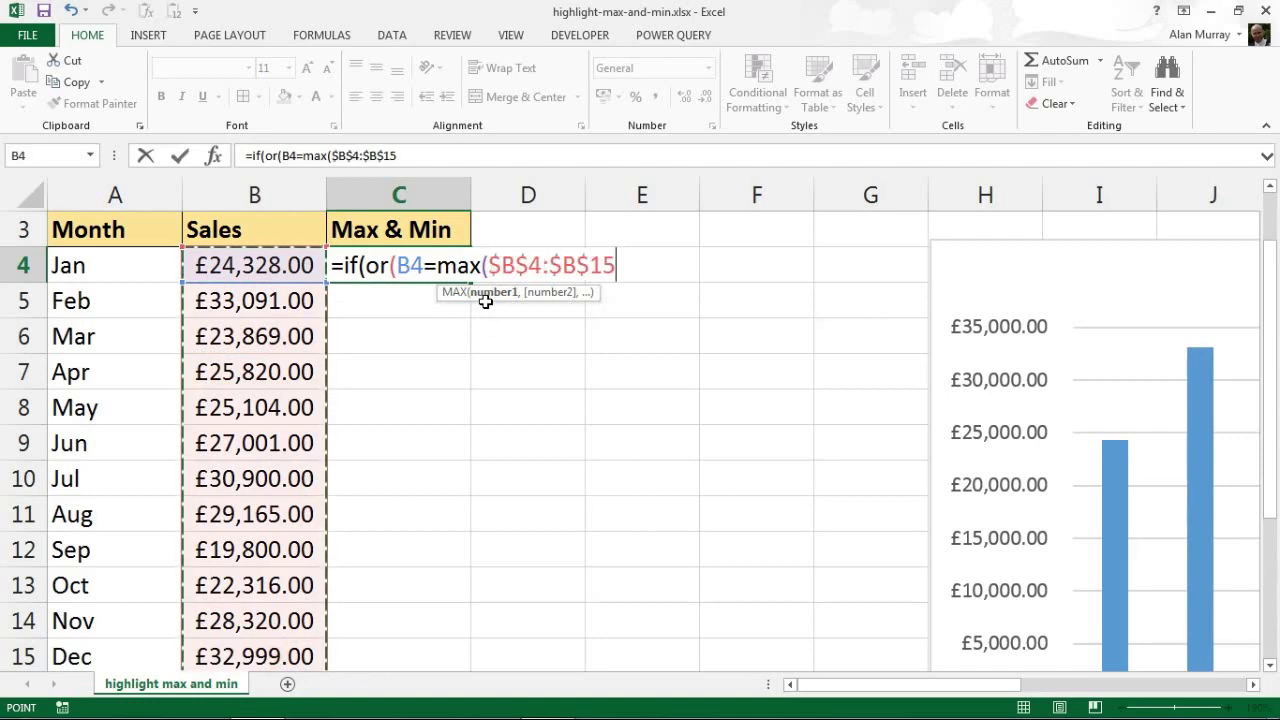
text())
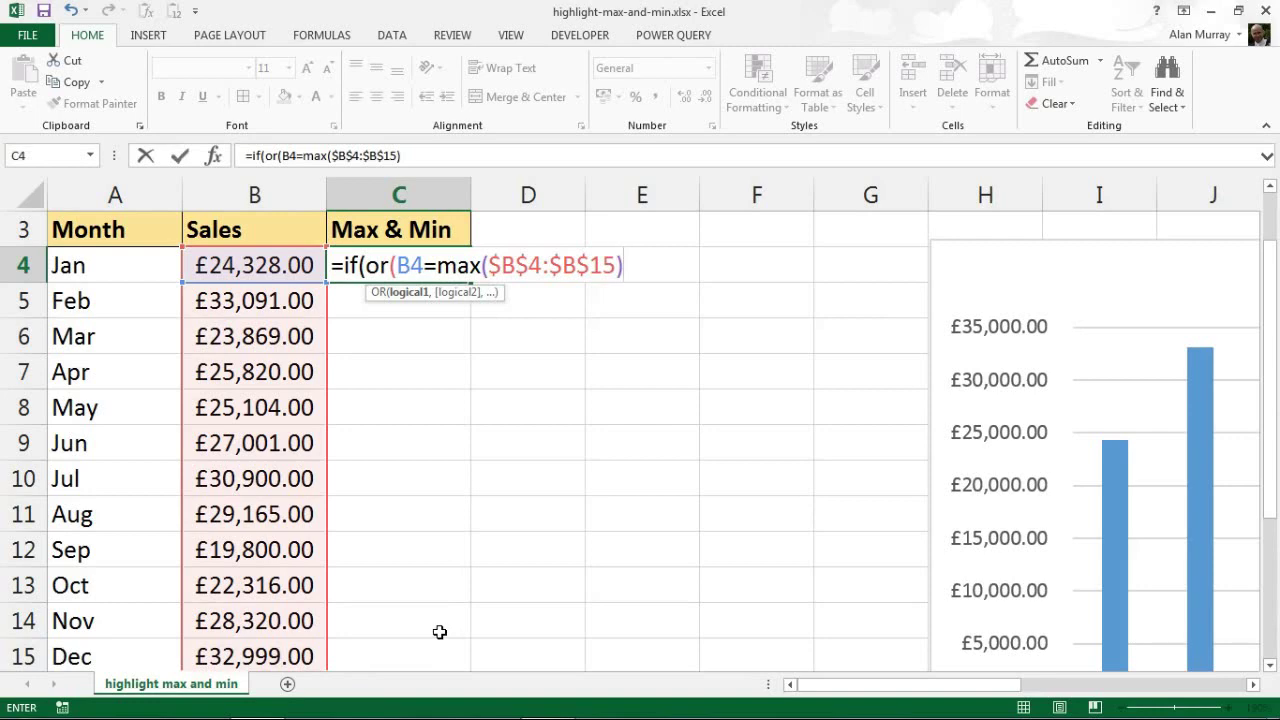
Step: Add B4=min($B$4:$B$15) as the second OR condition, with an absolute range, and close the OR function
text(,)
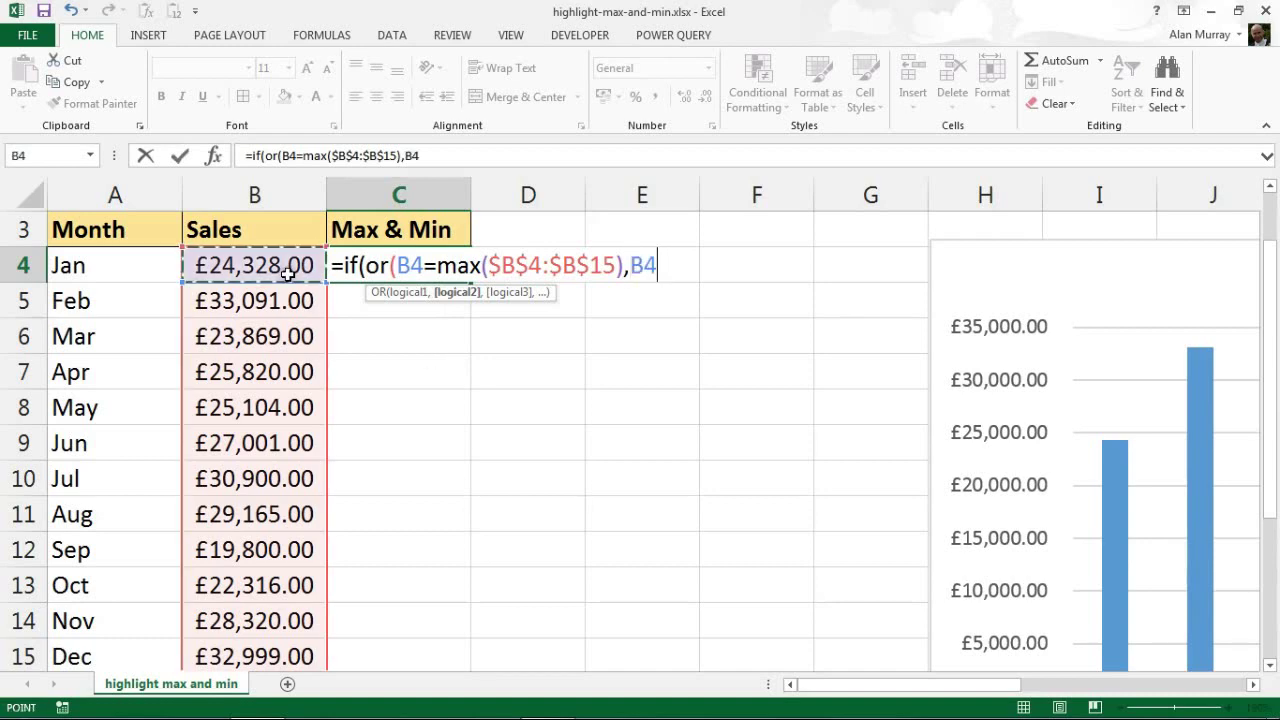
click(288, 273)
text(=)
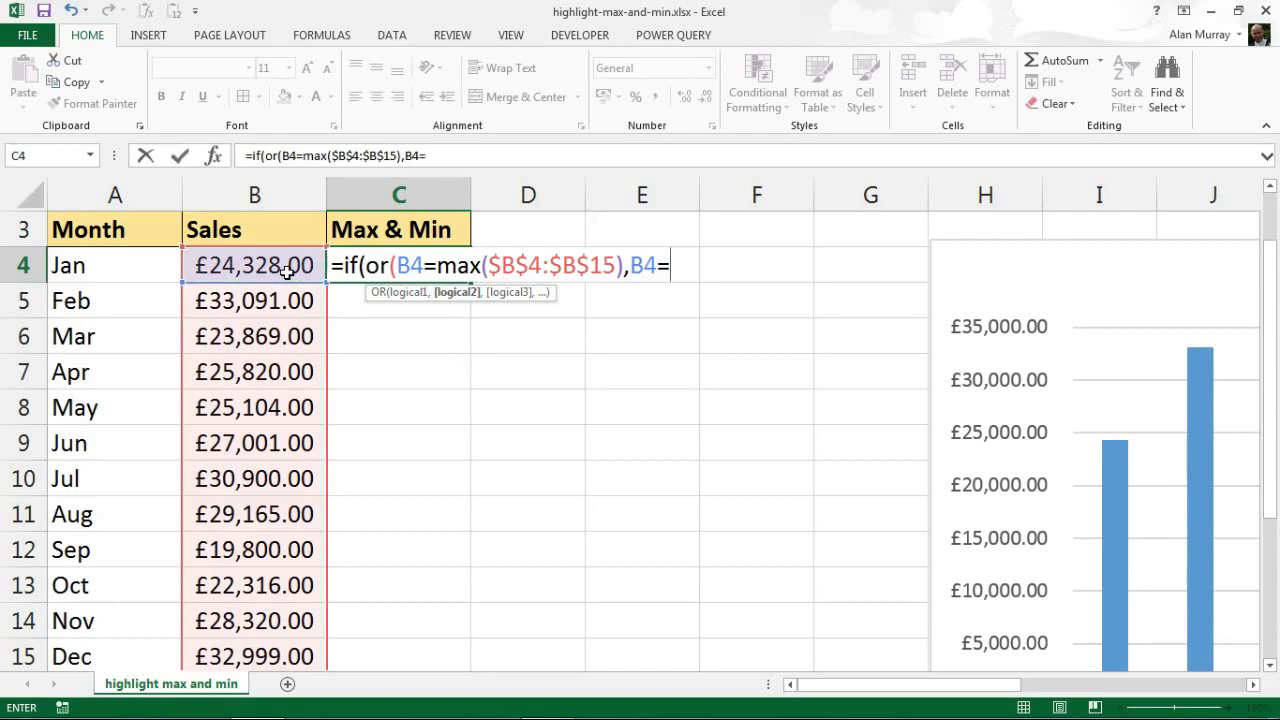
text(min)
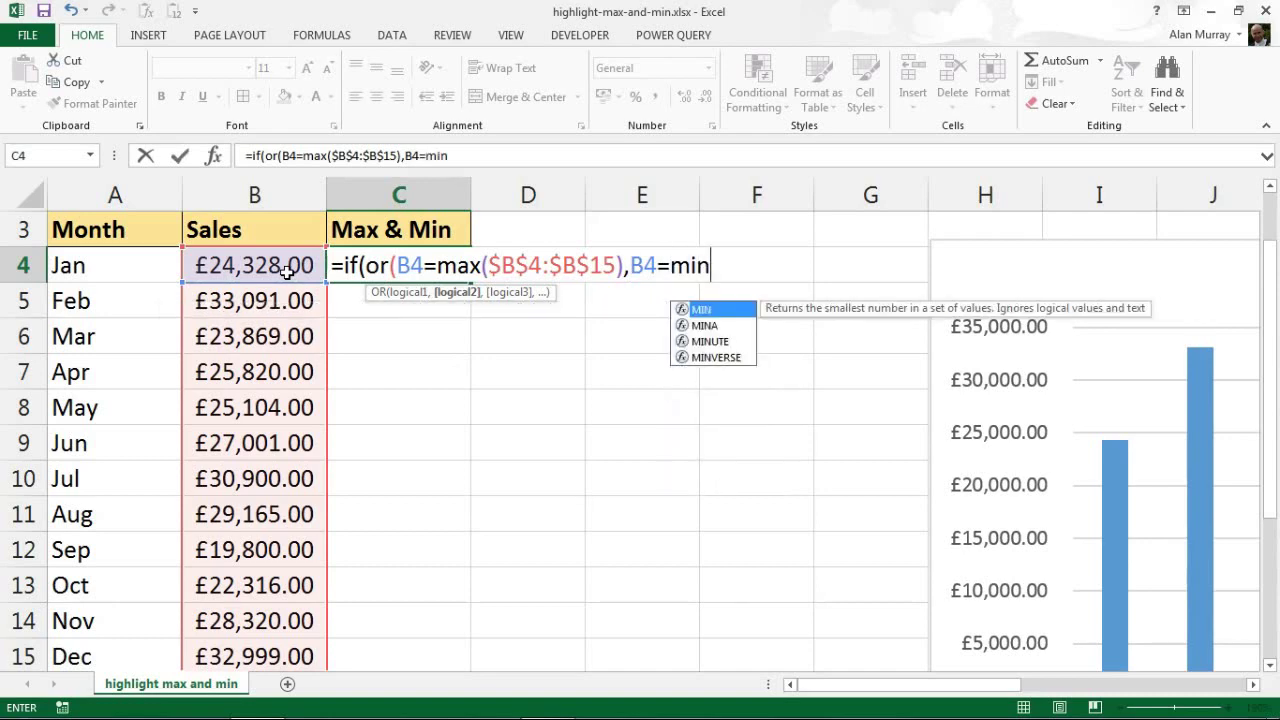
text(()
drag(287, 270, 325, 662)
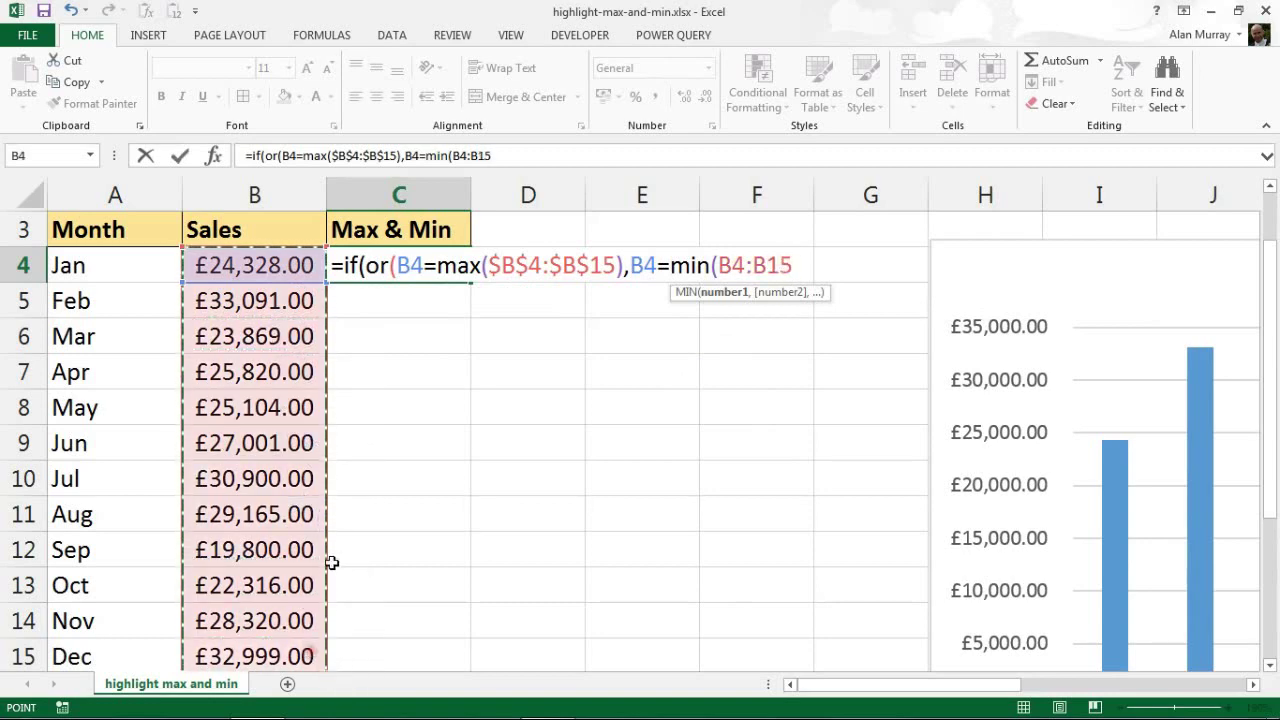
key(F4)
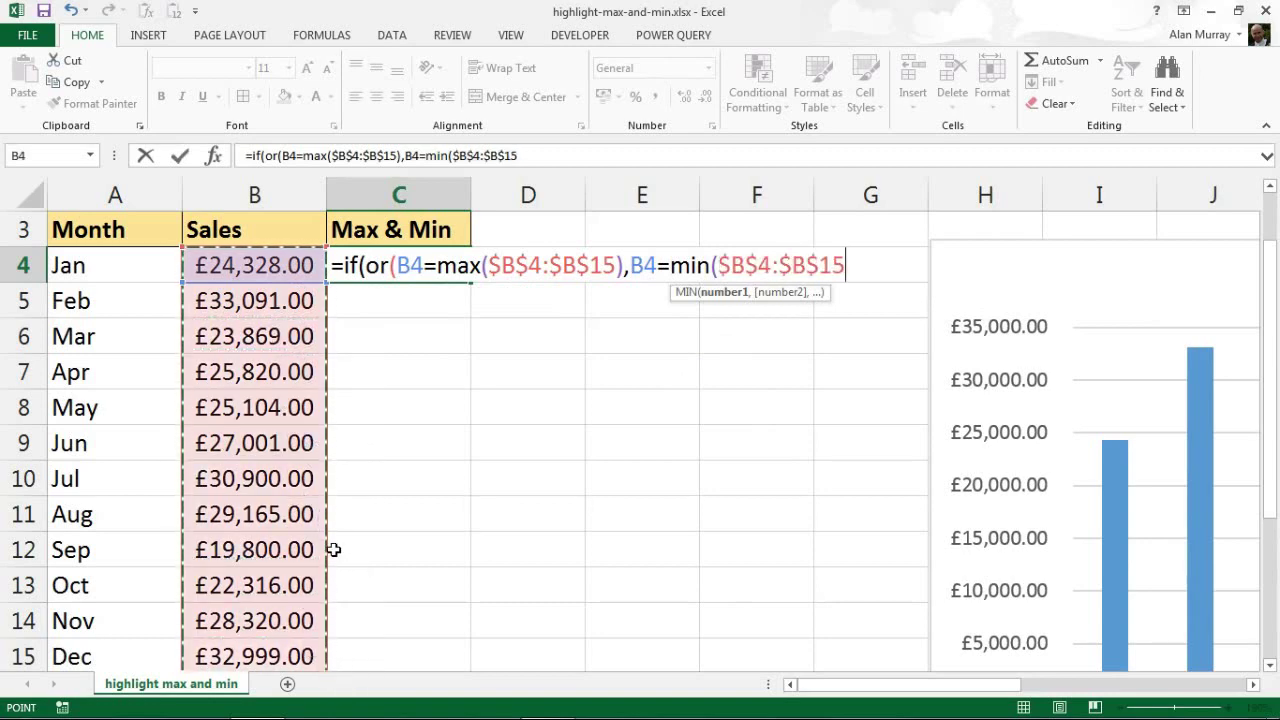
text())
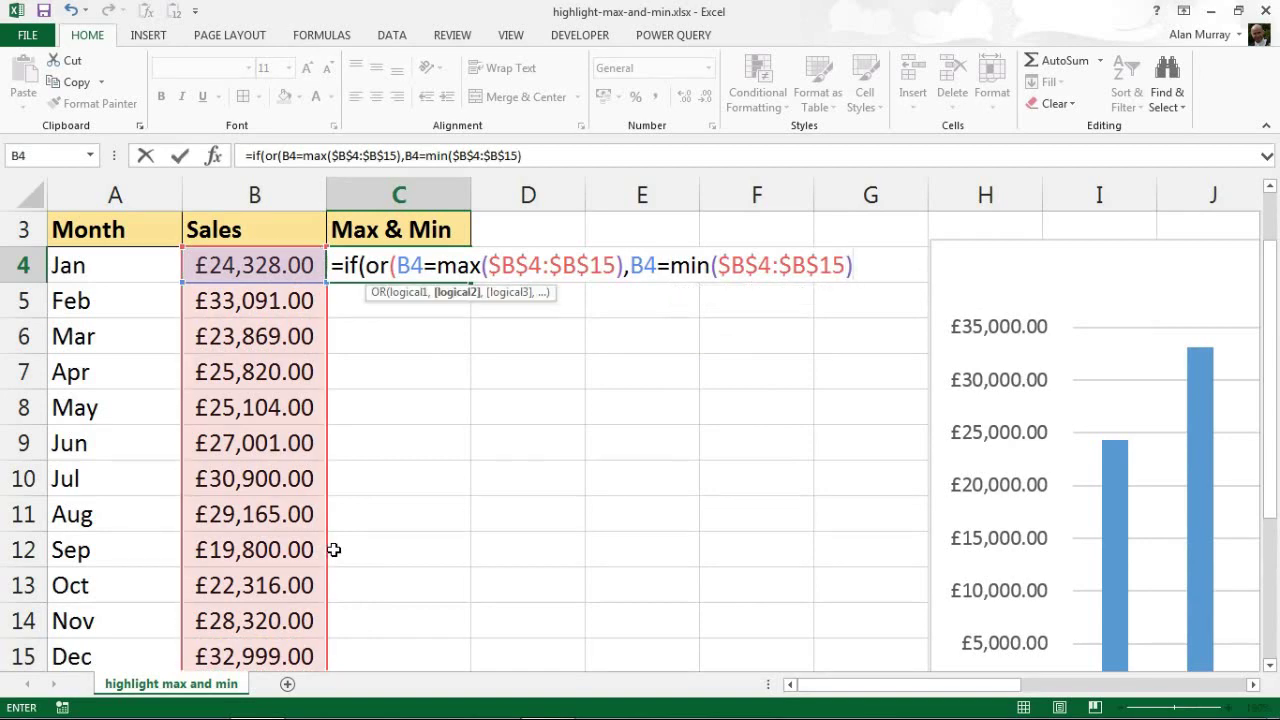
text())
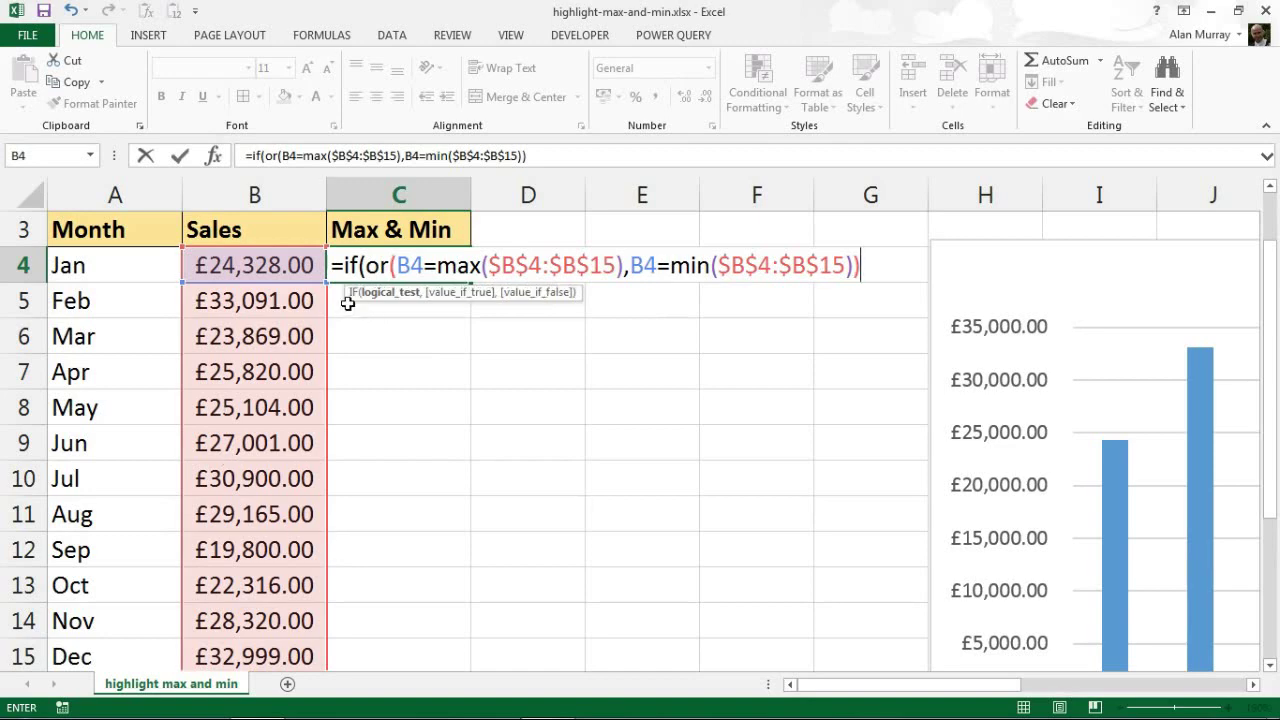
Step: Move the function hint aside and supply B4 as the IF function's value-if-true argument
drag(345, 298, 482, 303)
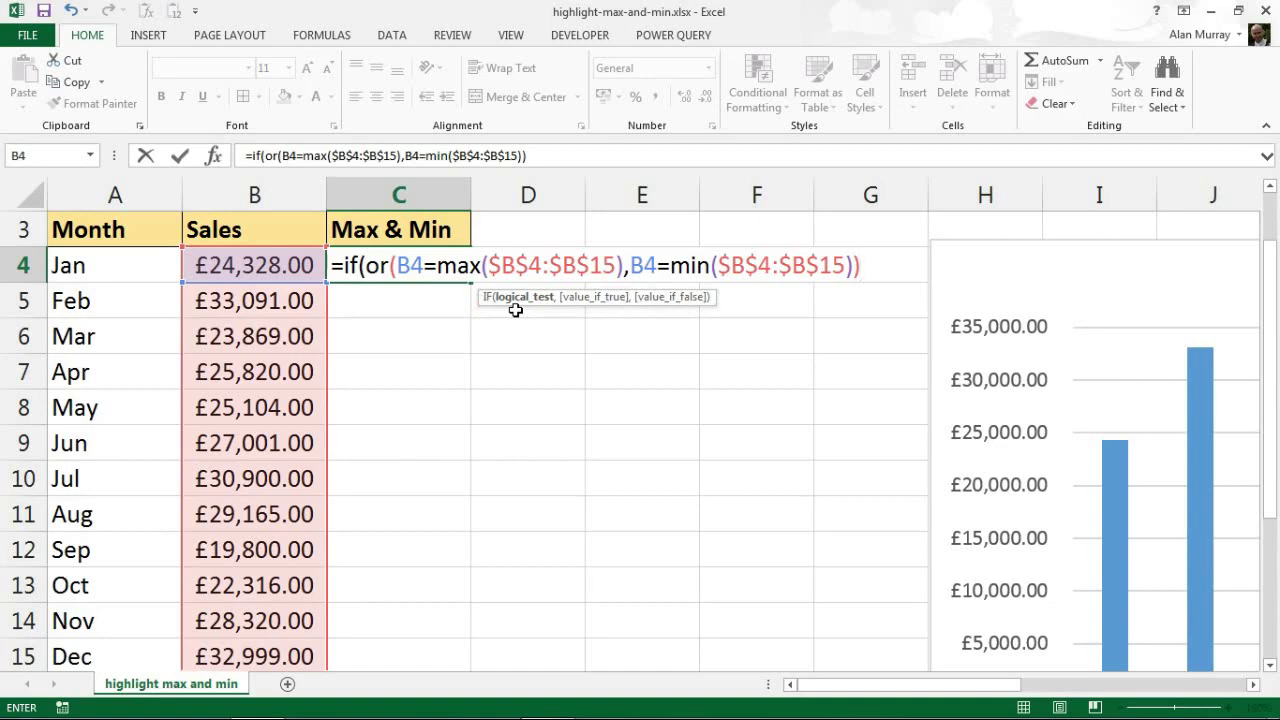
text(,)
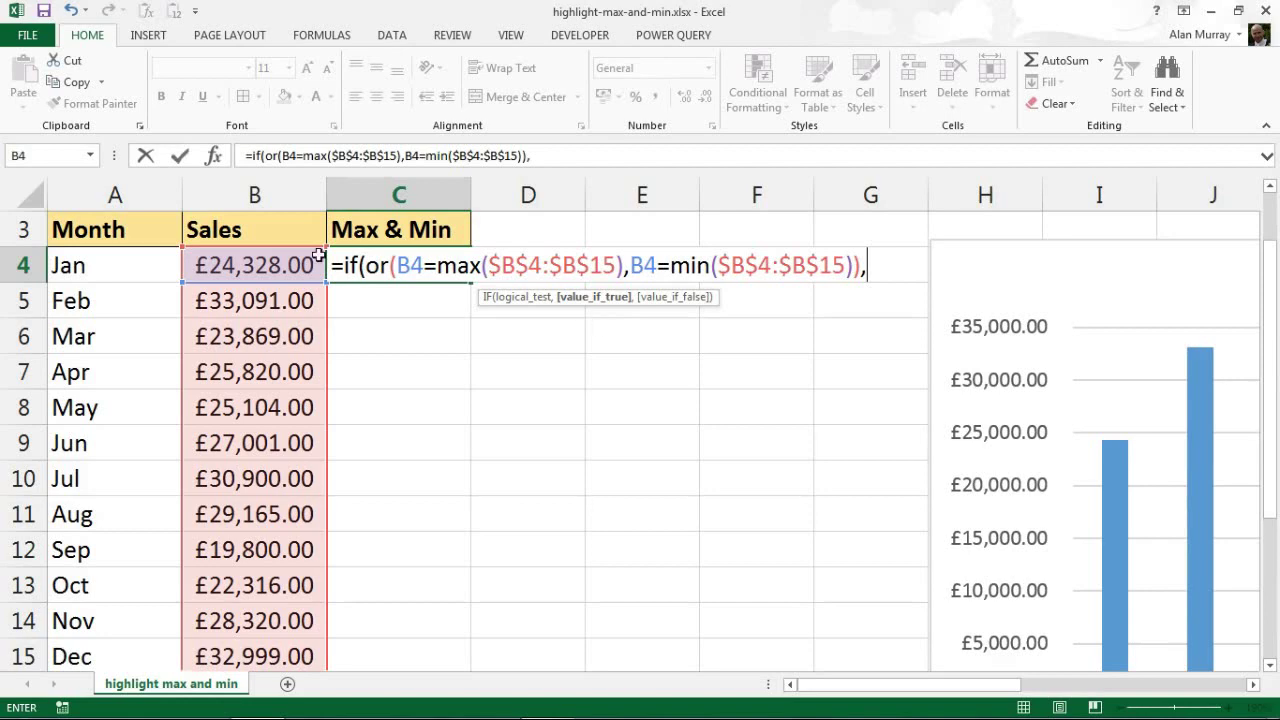
click(280, 270)
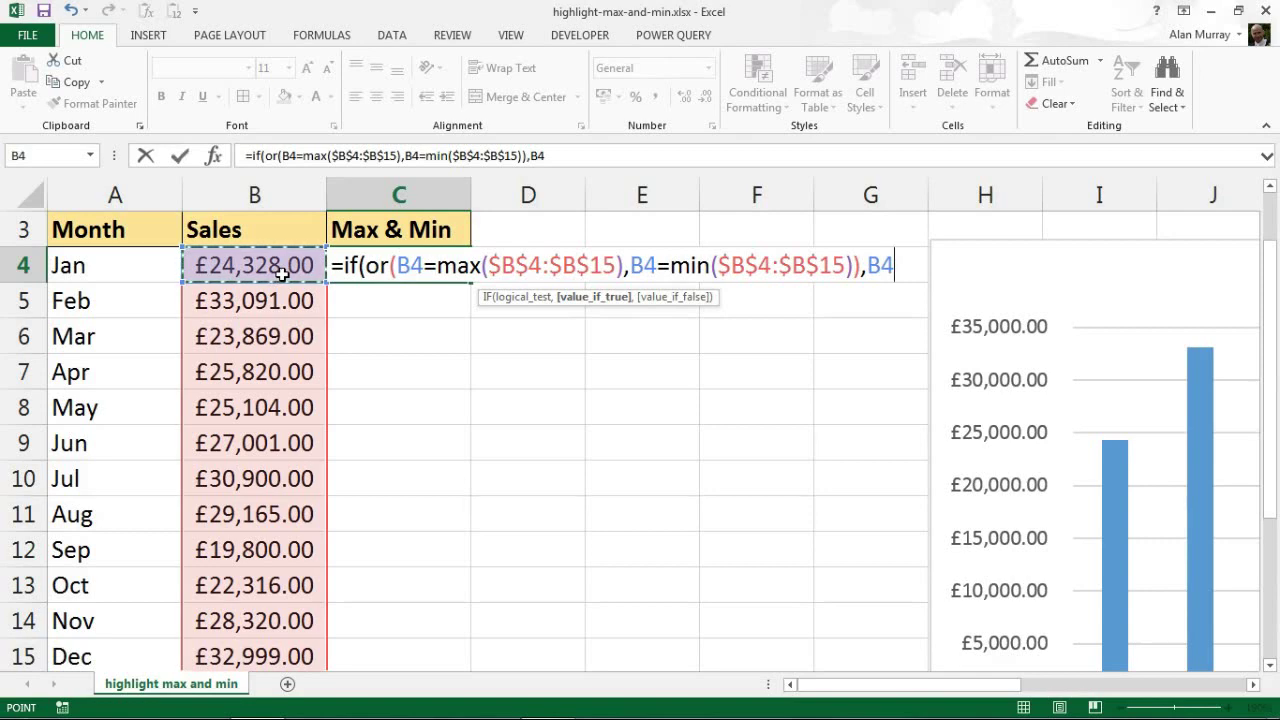
text(,)
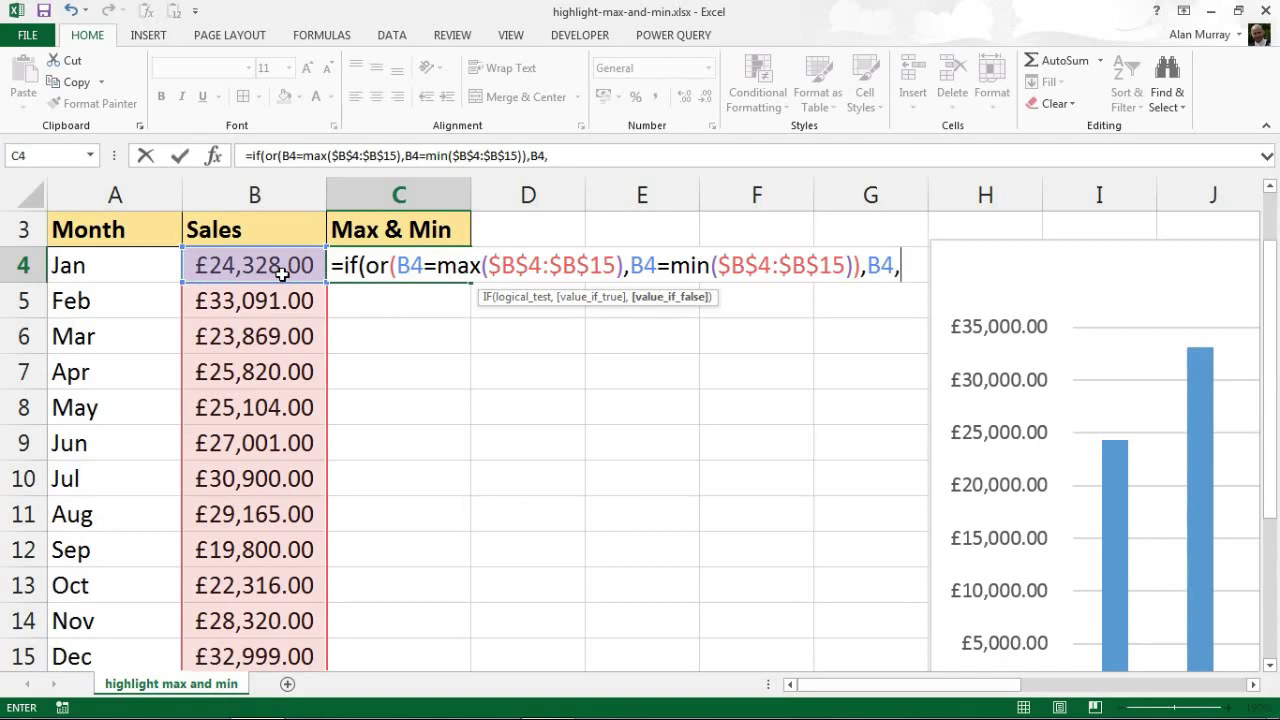
Step: Complete the IF formula in C4 with NA() as the value-if-false argument and enter it
text(NA())
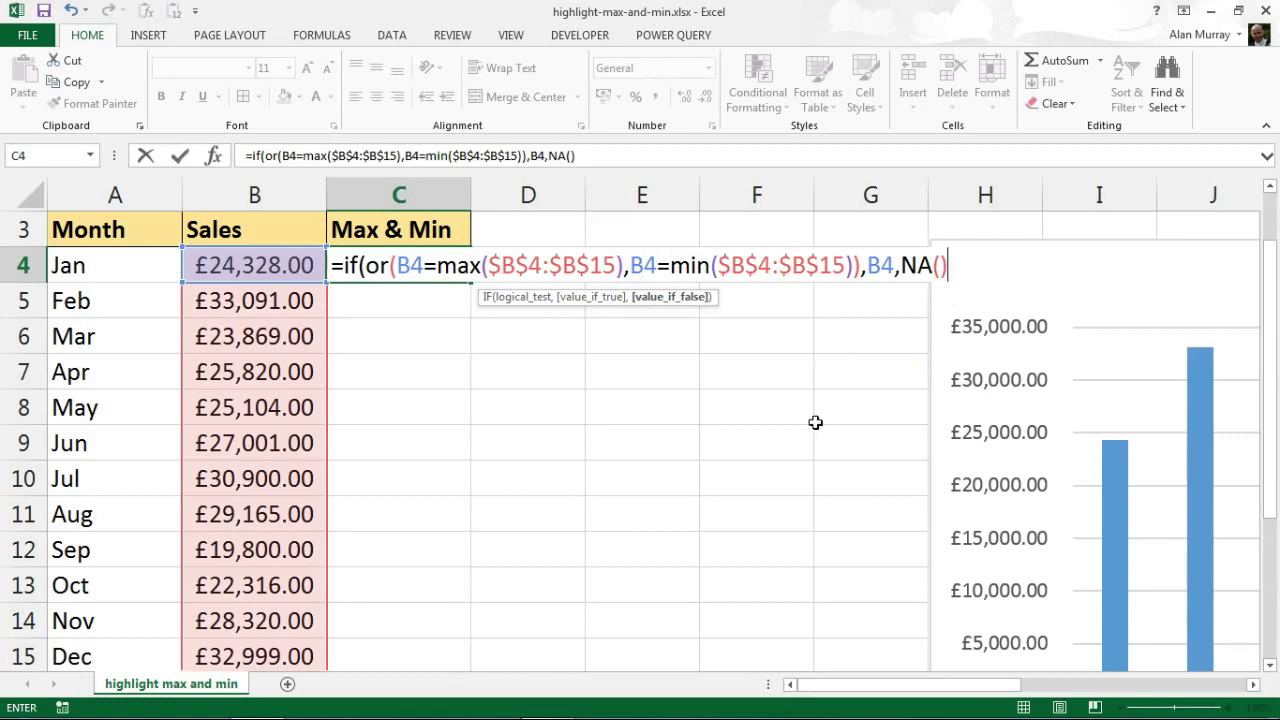
text())
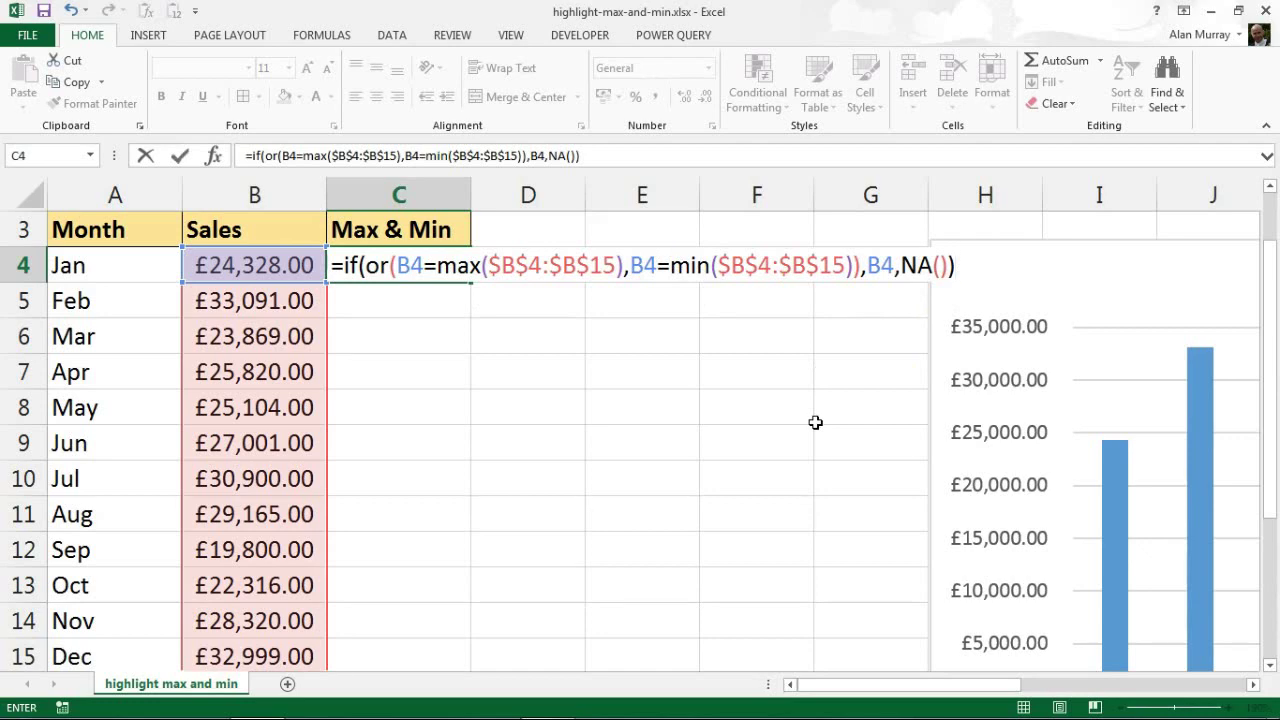
key(Return)
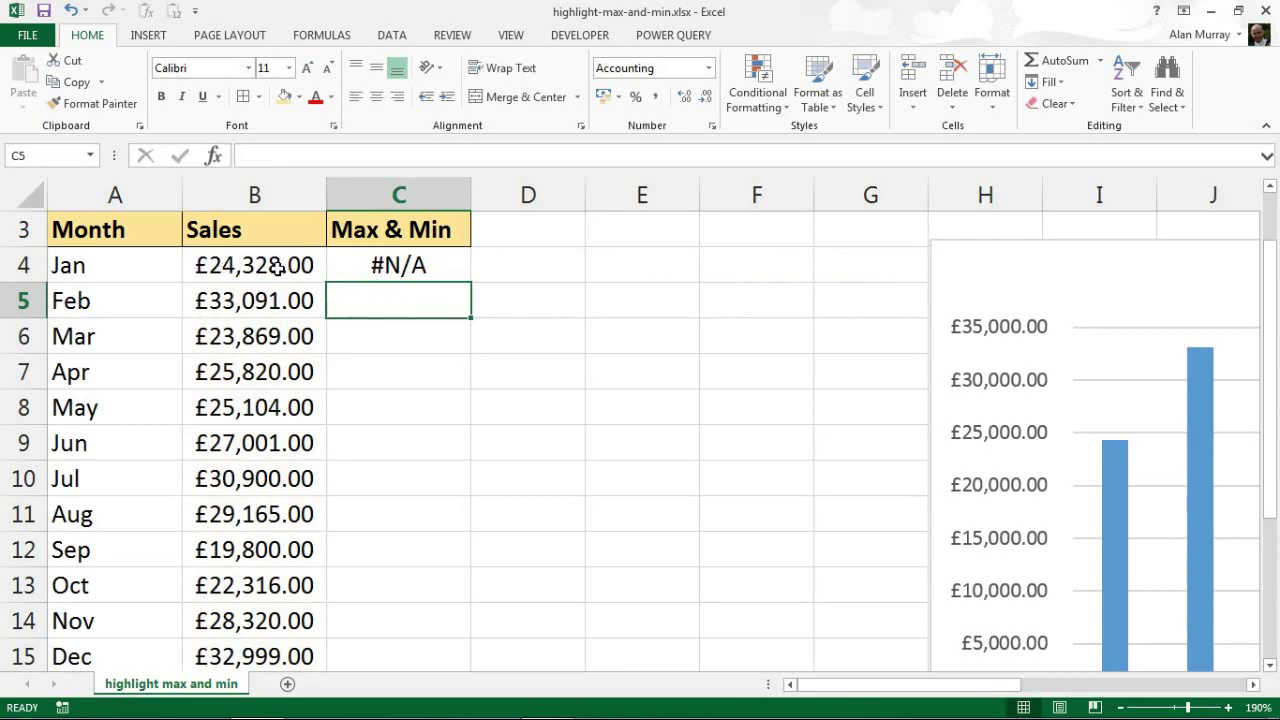
Step: Fill the C4 formula down to C15 and apply the Accounting number format in pounds to those cells
click(408, 270)
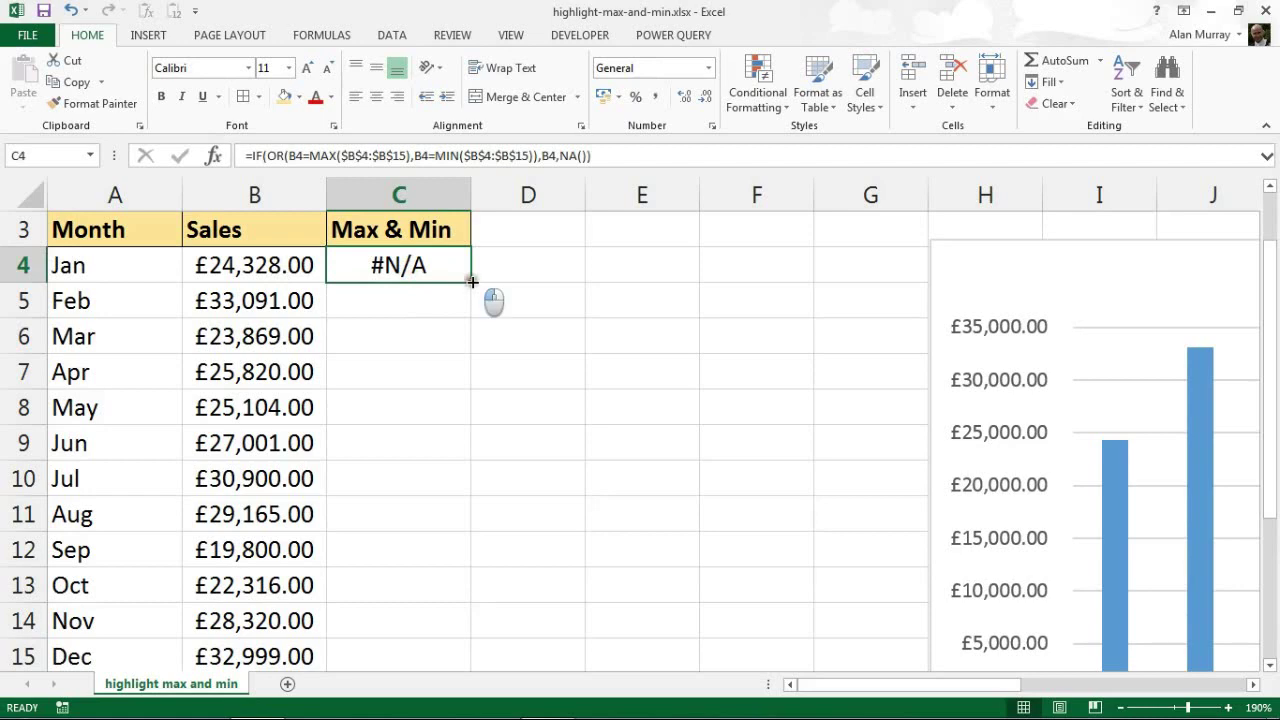
double_click(473, 282)
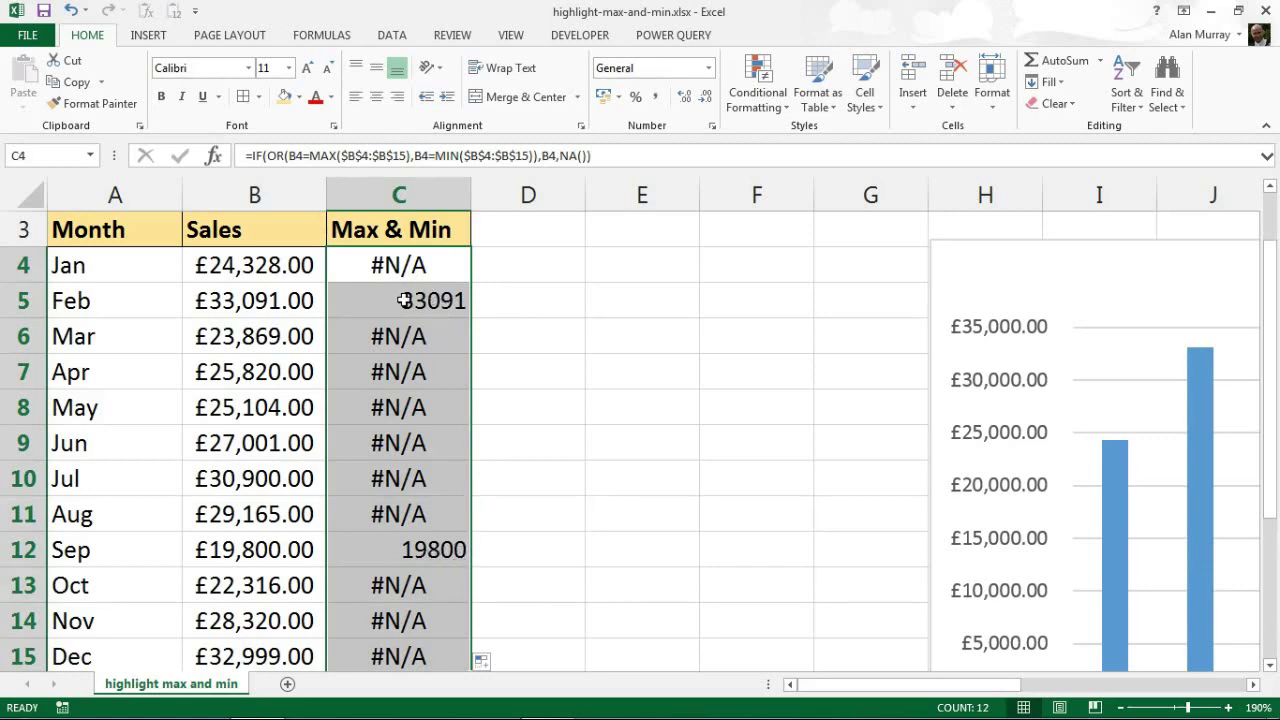
click(602, 97)
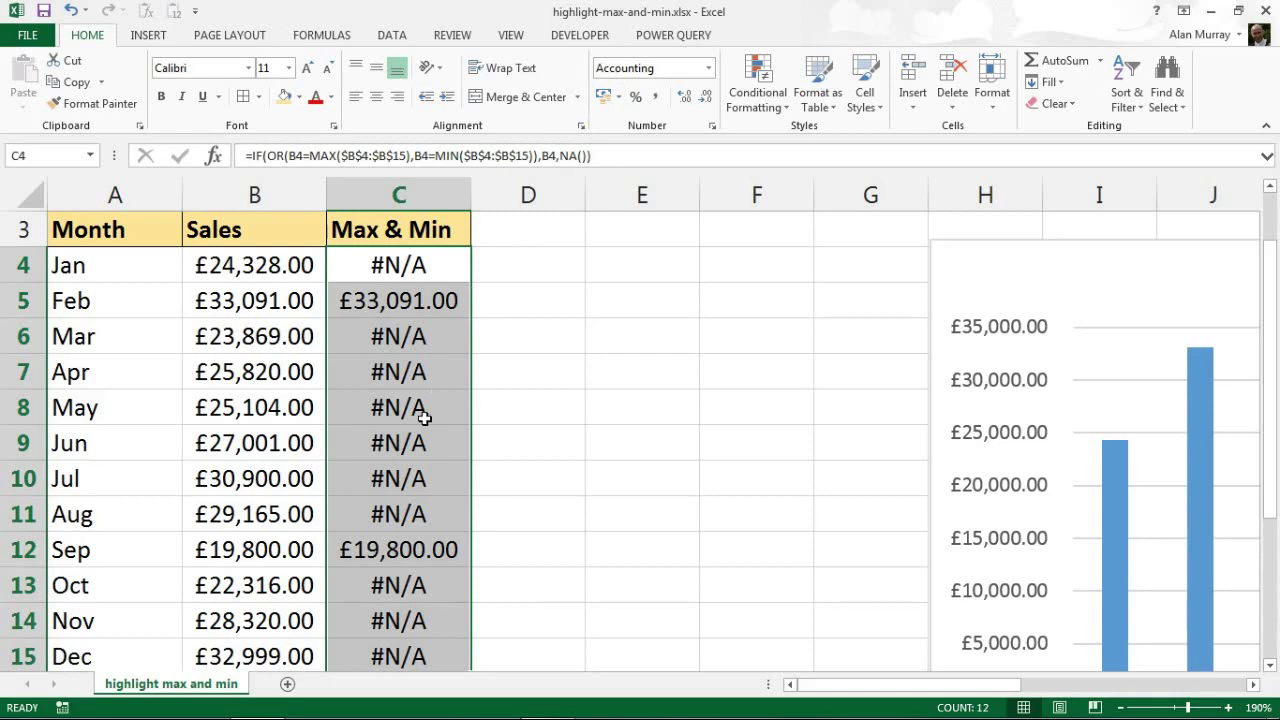
Step: Move the Product Sales chart next to the Max & Min column and widen columns B and C to fit their values
drag(927, 266, 524, 248)
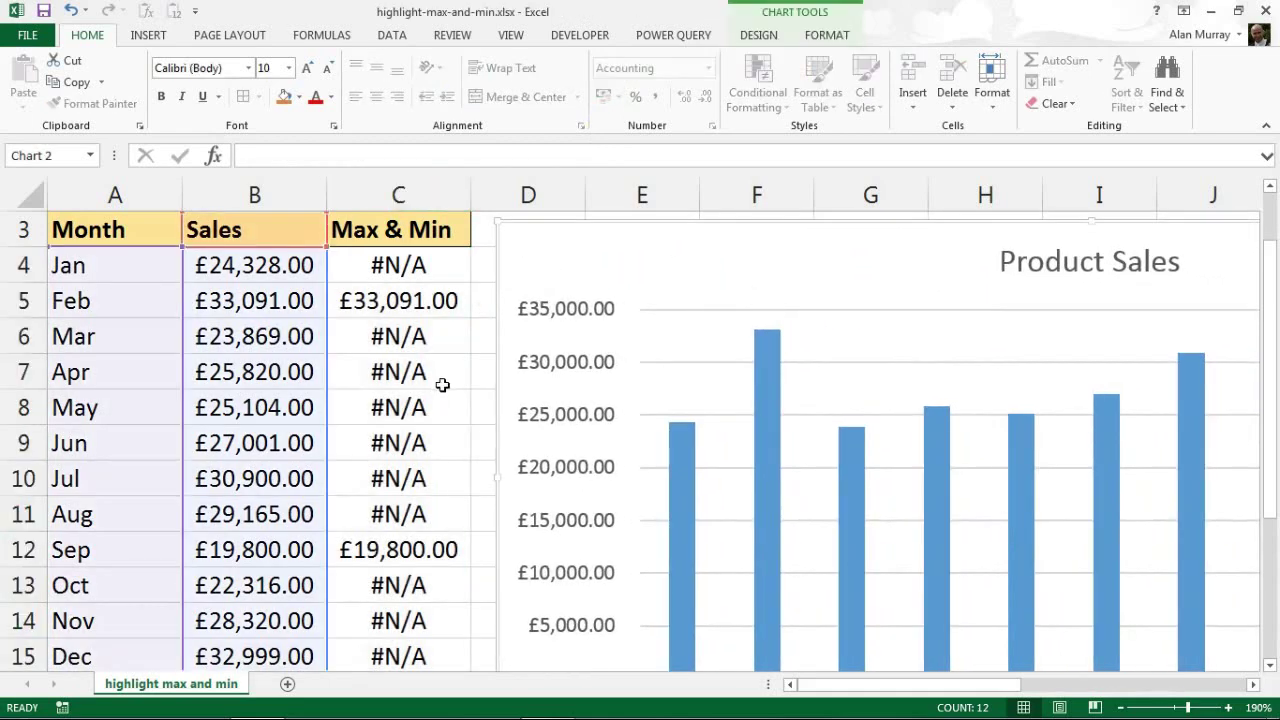
scroll(443, 386, down, 1)
scroll(443, 386, down, 3)
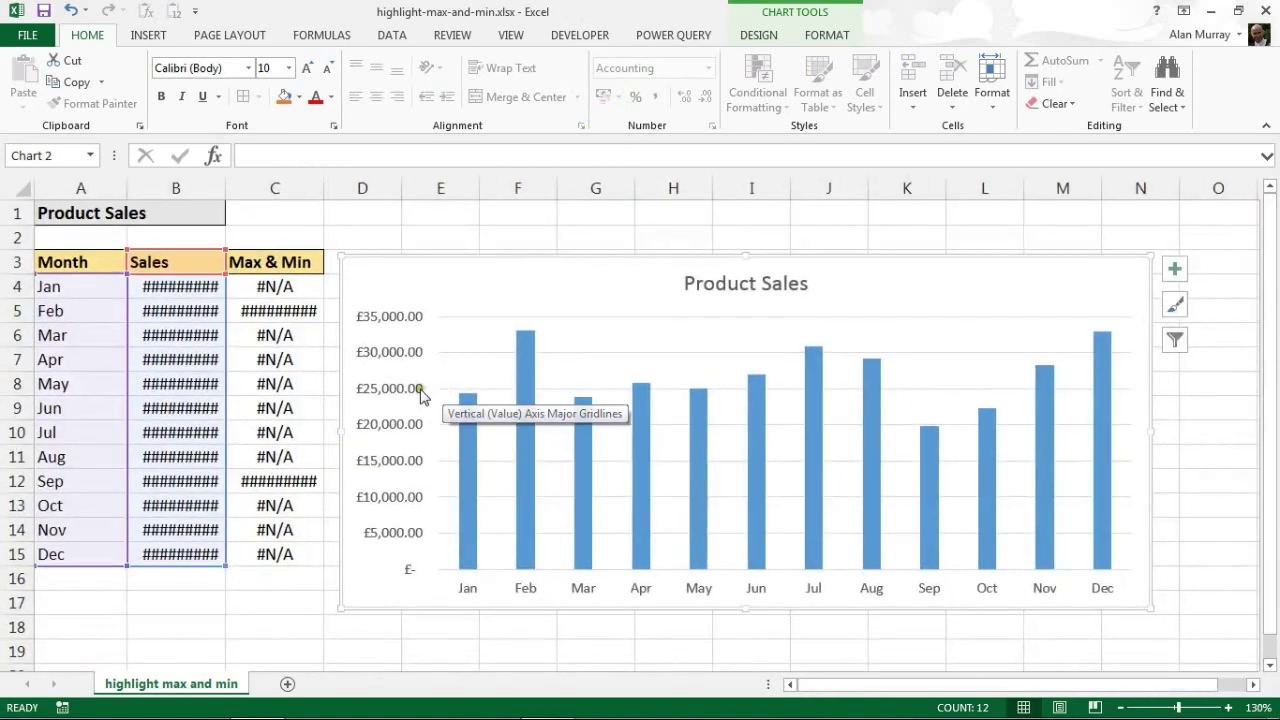
double_click(225, 188)
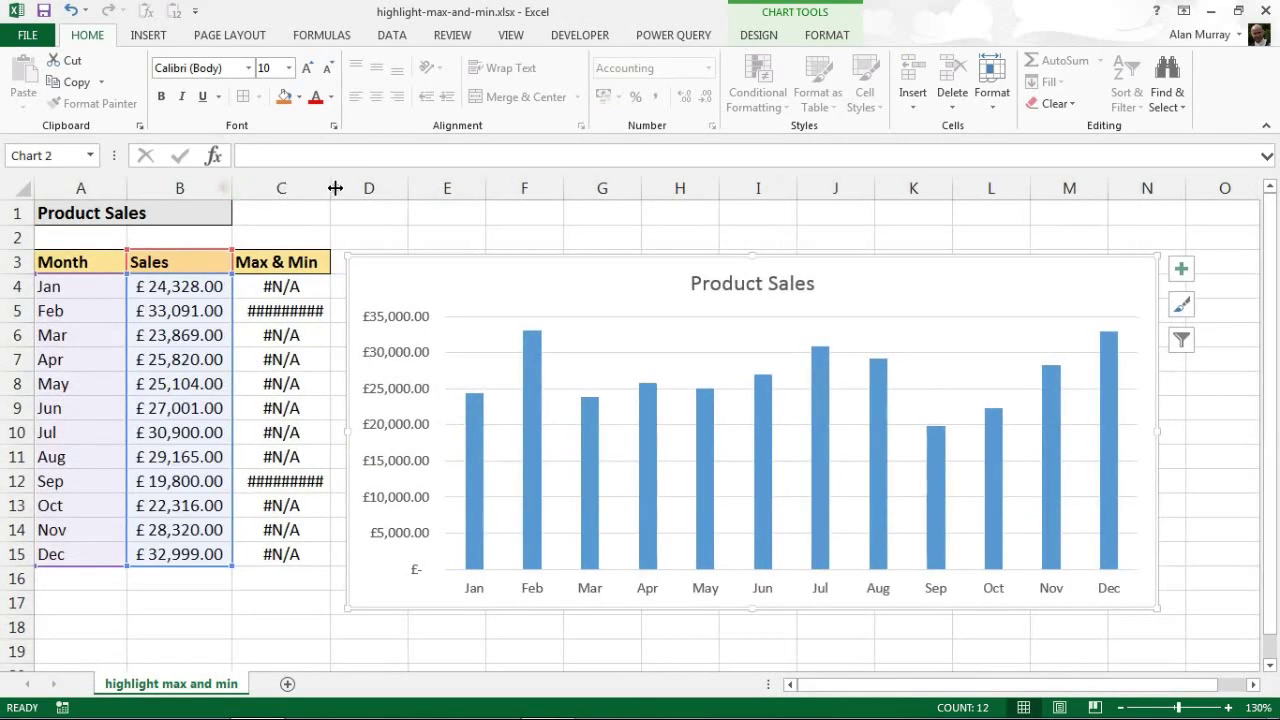
drag(333, 188, 337, 188)
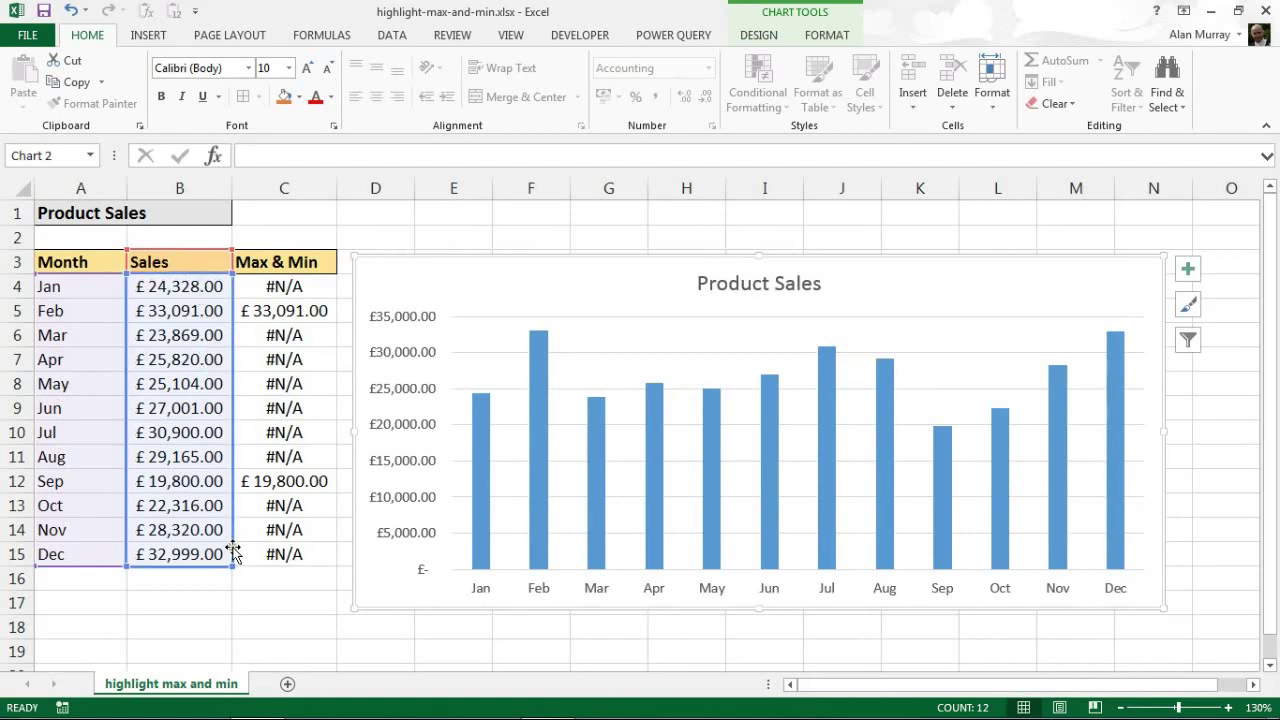
Step: Extend the chart's data range to include the Max & Min values in column C as a second series
drag(233, 568, 325, 563)
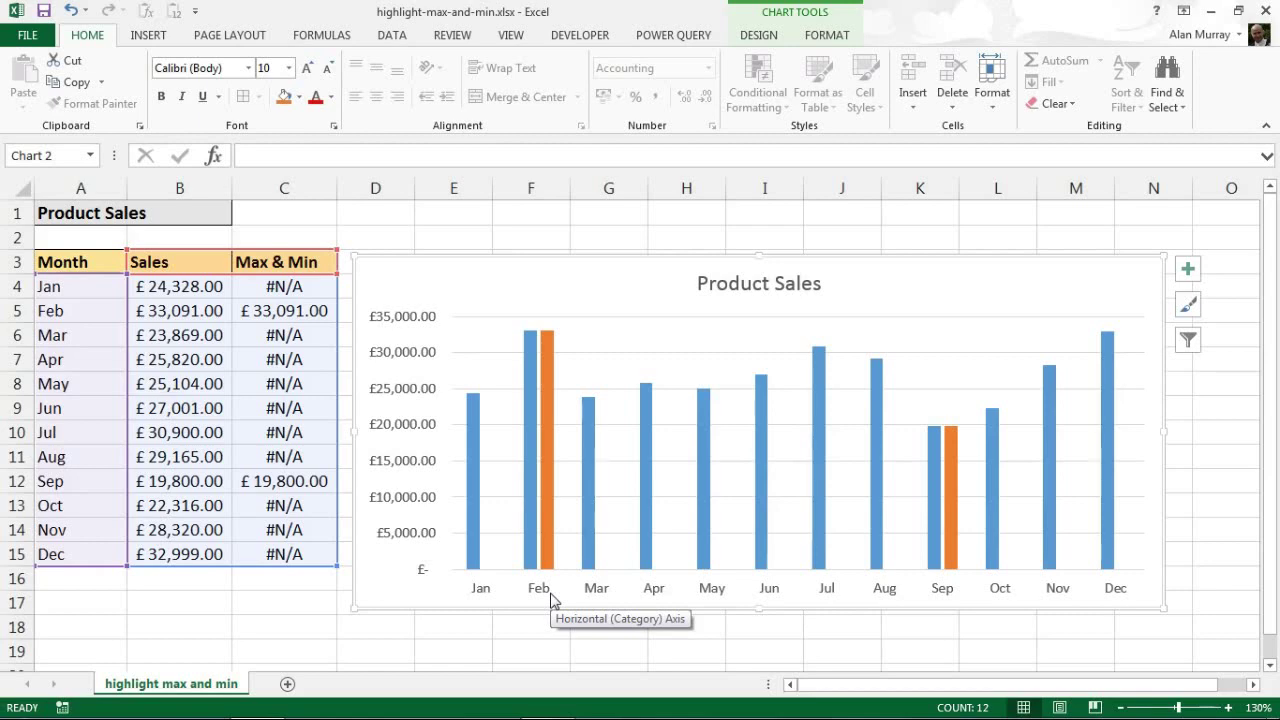
Step: Set the Series Overlap of the chart's Sales series to 100% and leave the chart formatting
click(532, 440)
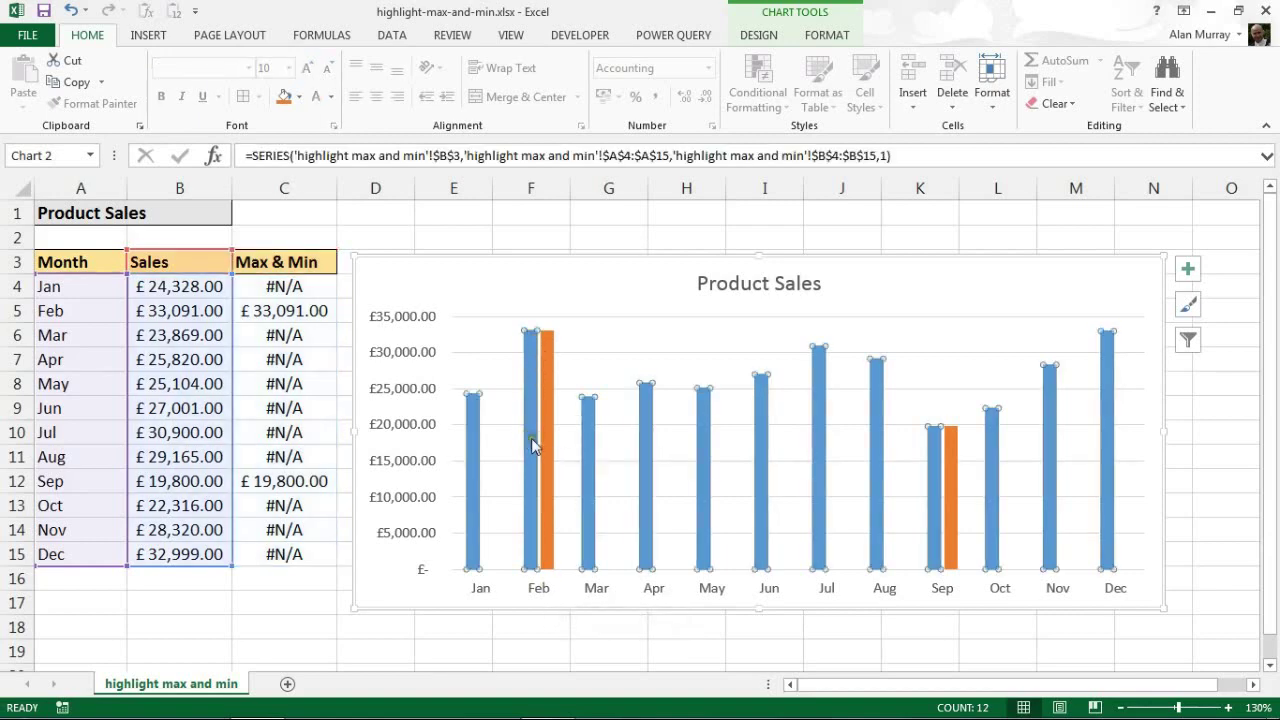
click(824, 36)
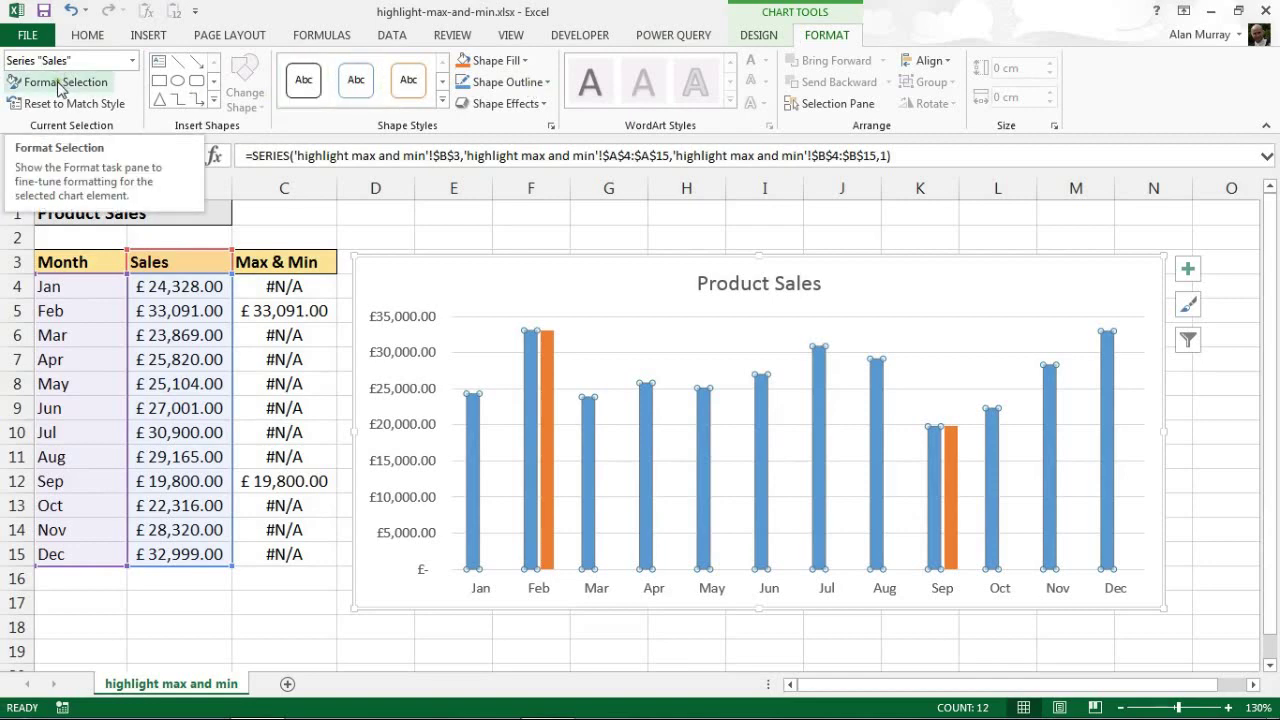
click(60, 87)
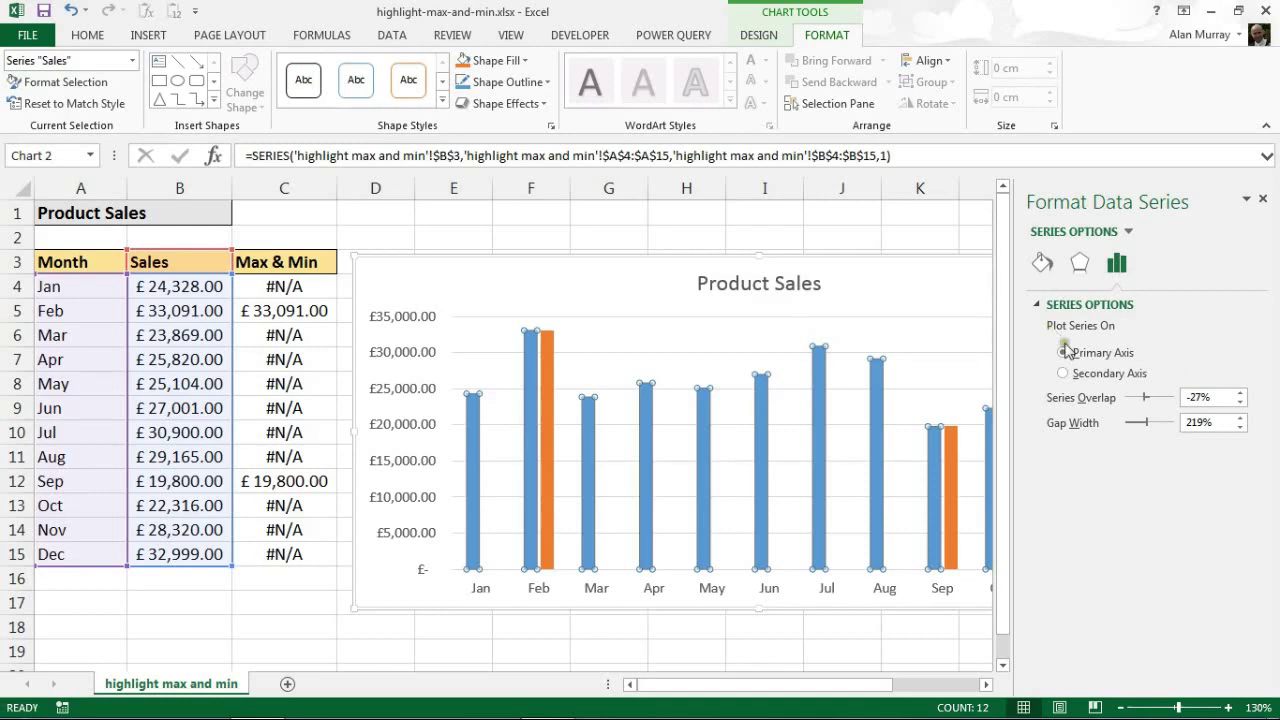
click(1167, 224)
double_click(1200, 397)
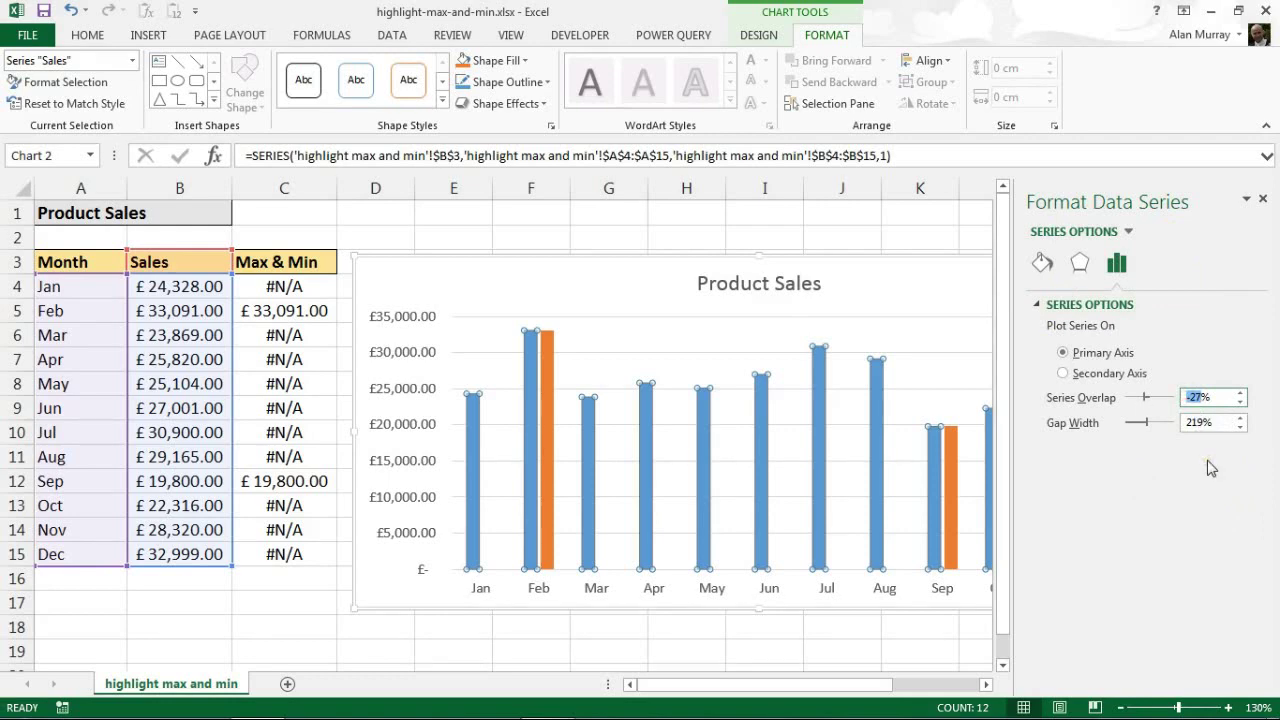
text(100)
key(Return)
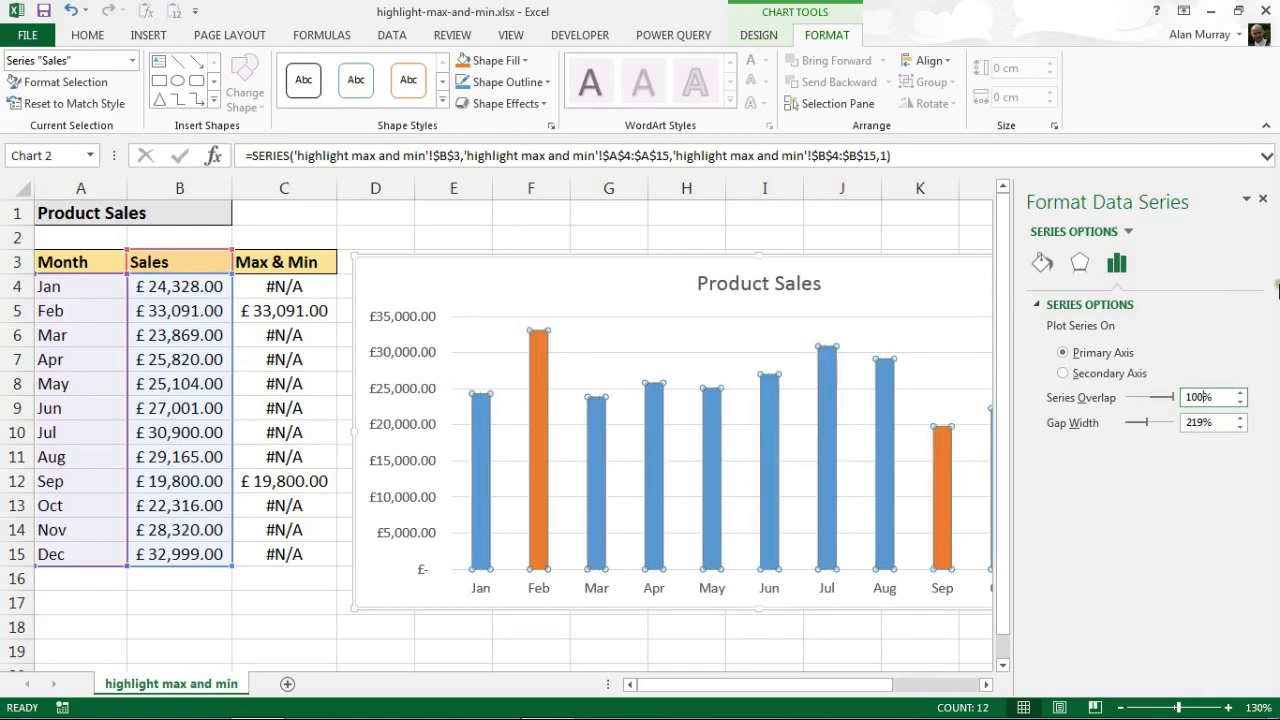
click(1263, 199)
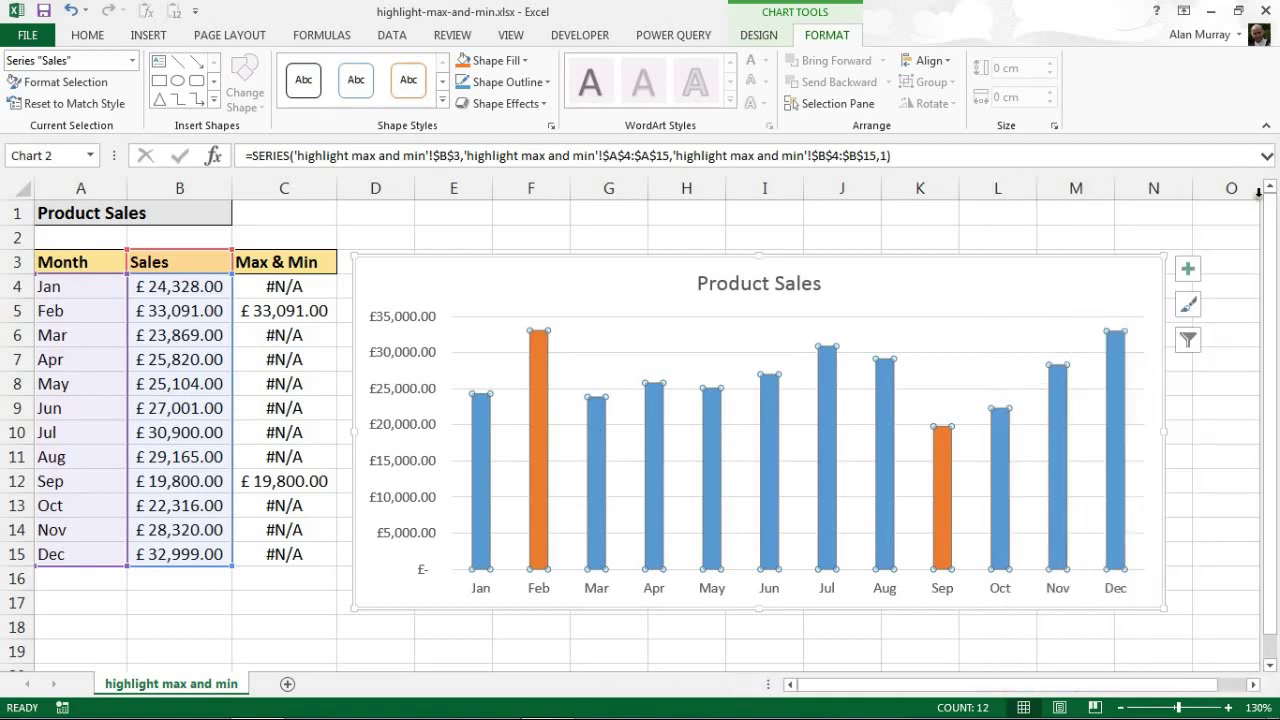
click(859, 239)
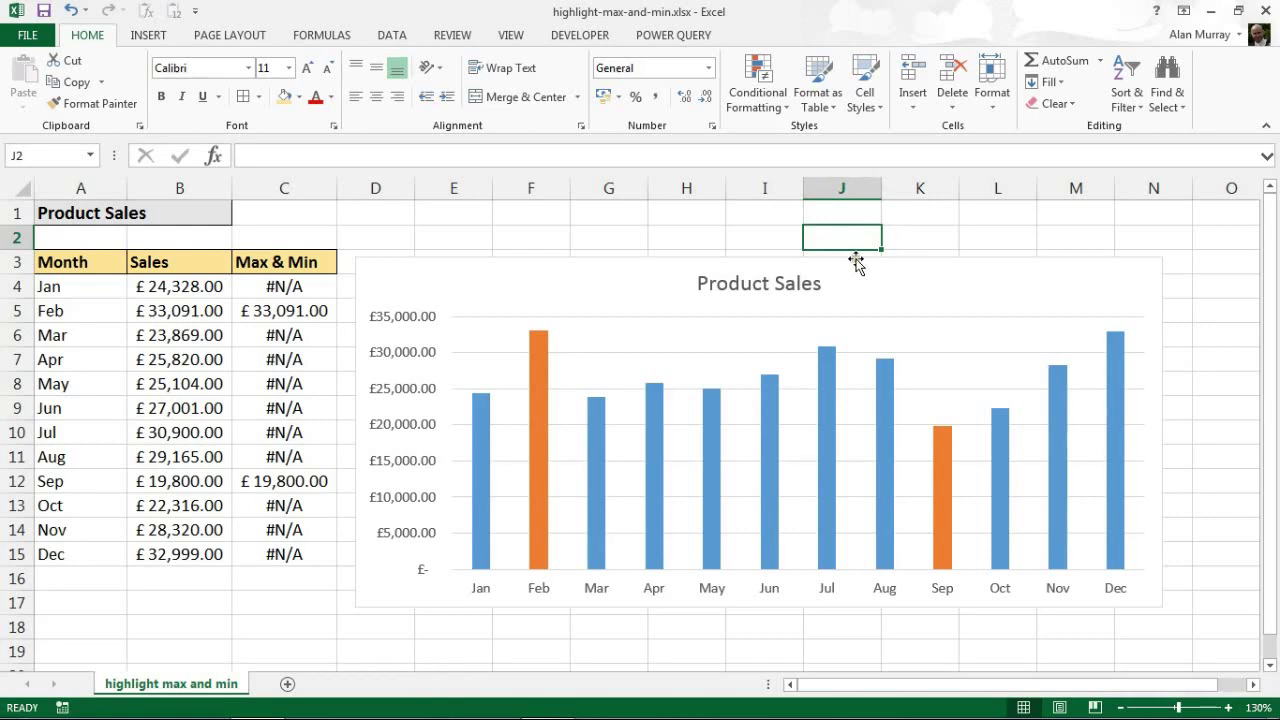
Step: Change the December sales value in B15 to 34000 to test the chart highlighting
click(184, 536)
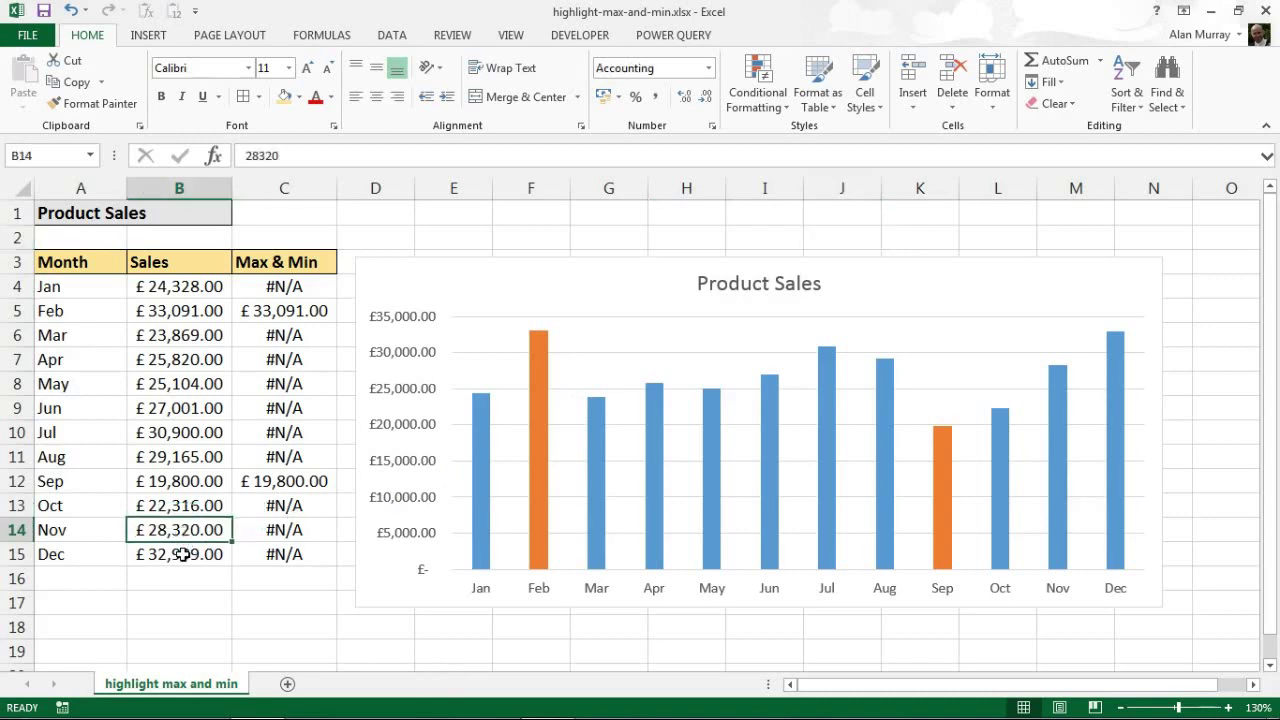
click(180, 554)
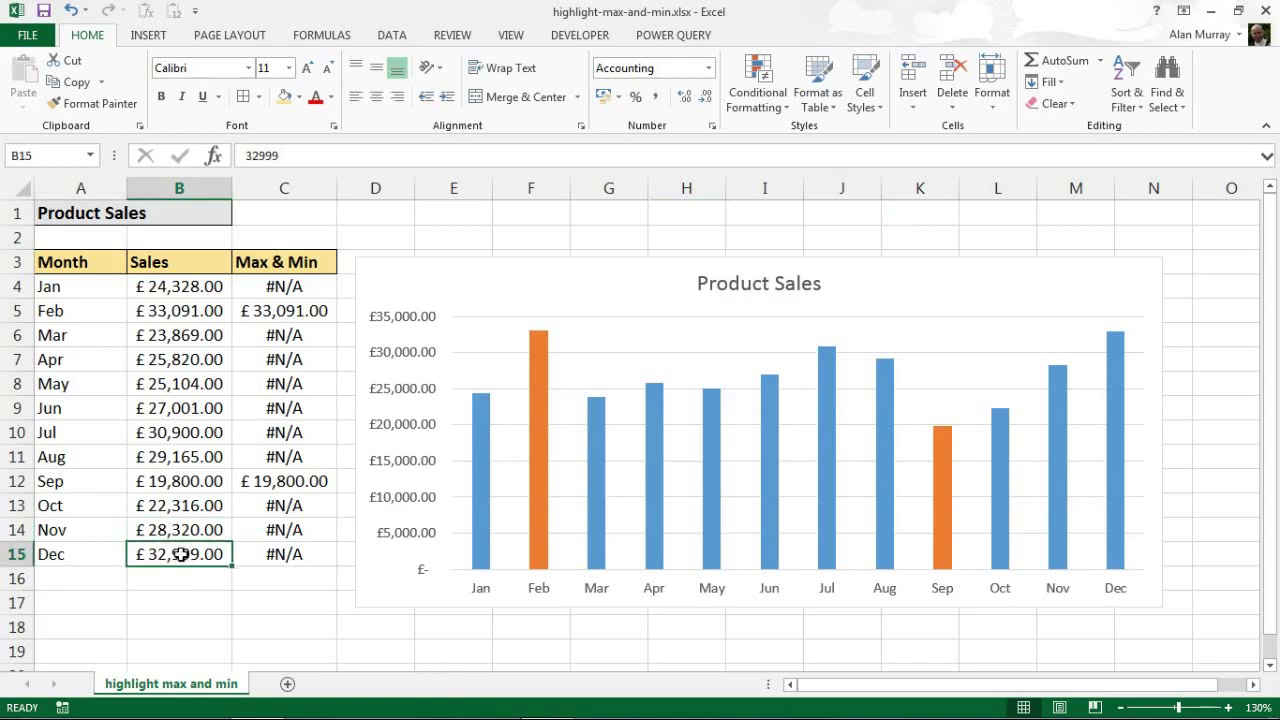
text(34000)
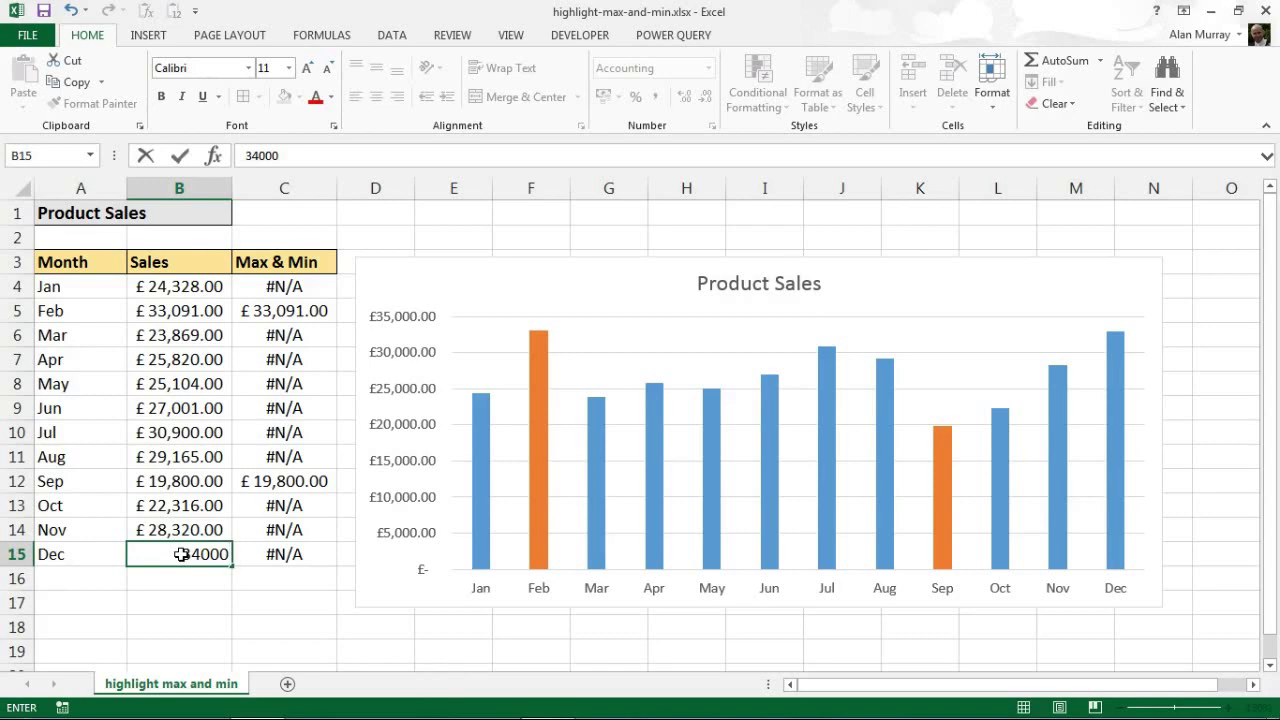
key(Return)
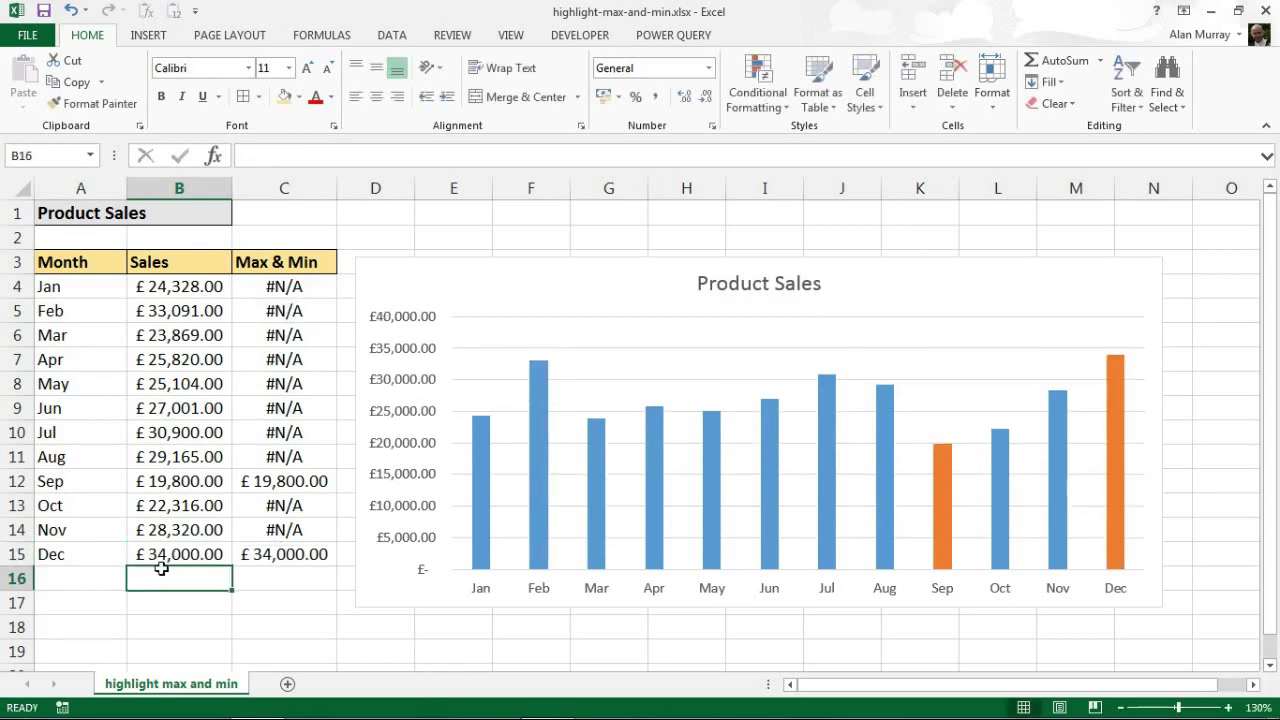
Step: Select the Max & Min helper values in C4:C15
drag(296, 290, 321, 541)
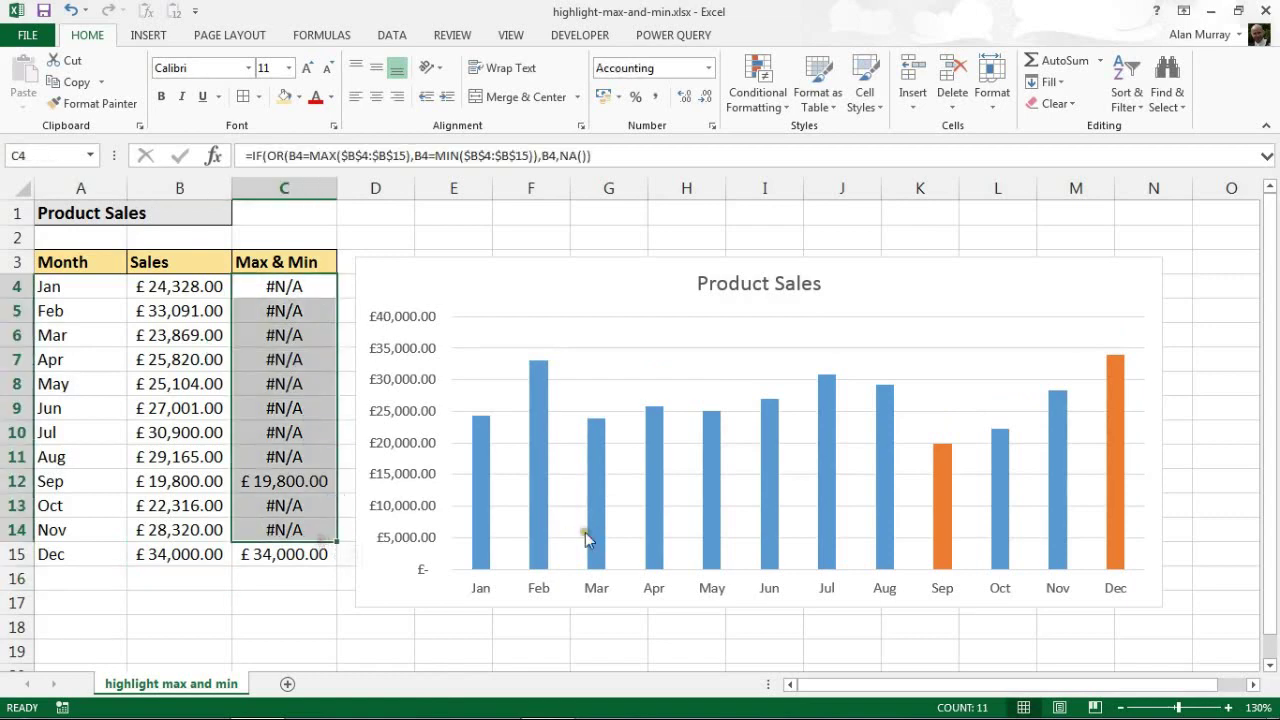
click(178, 379)
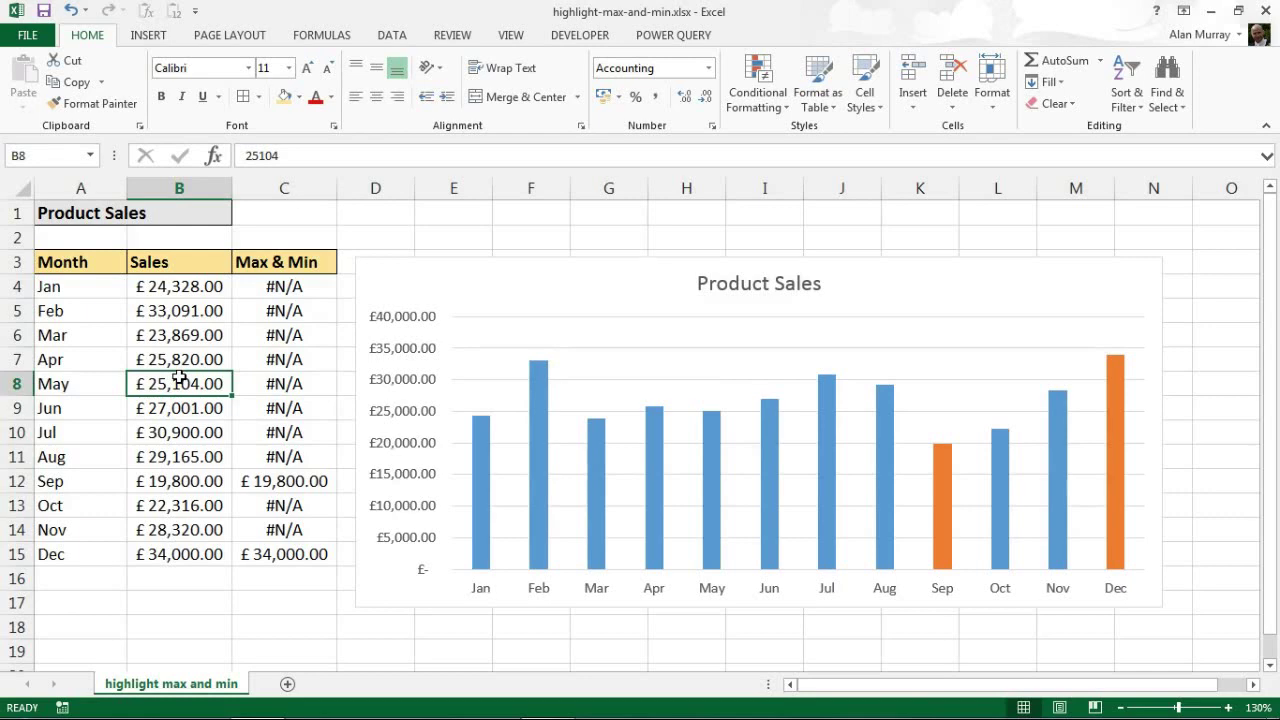
drag(283, 288, 318, 559)
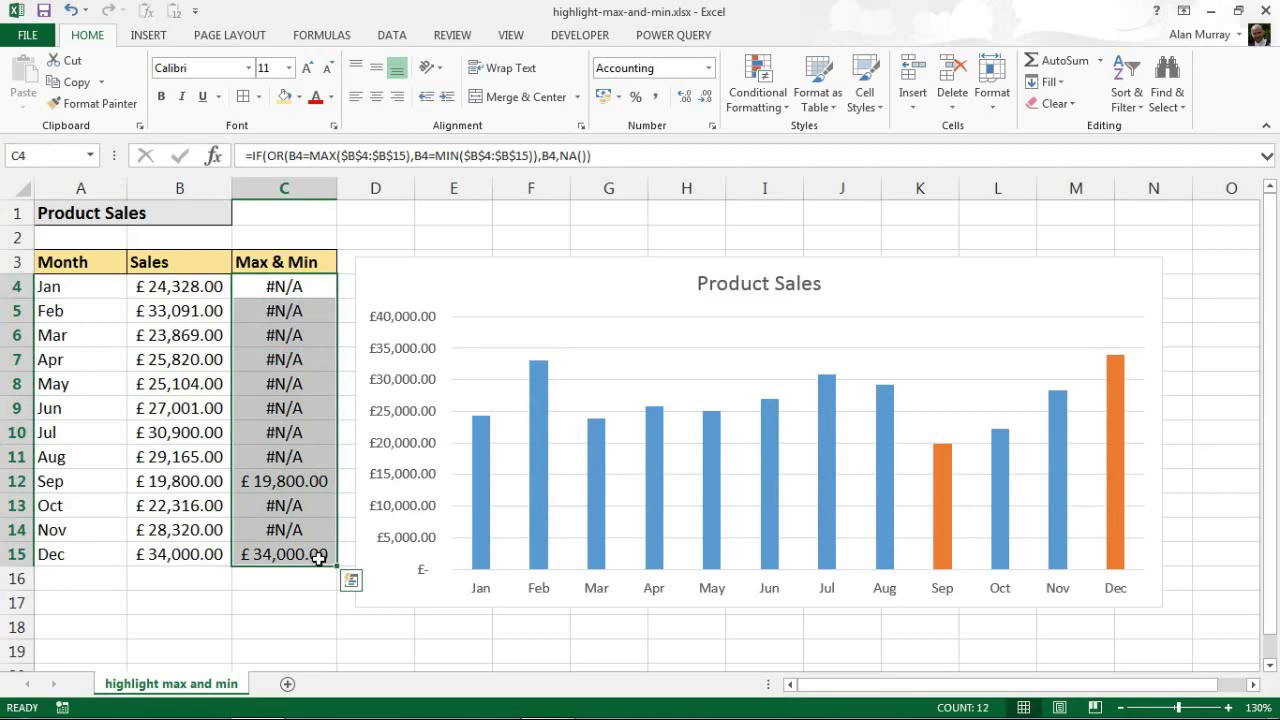